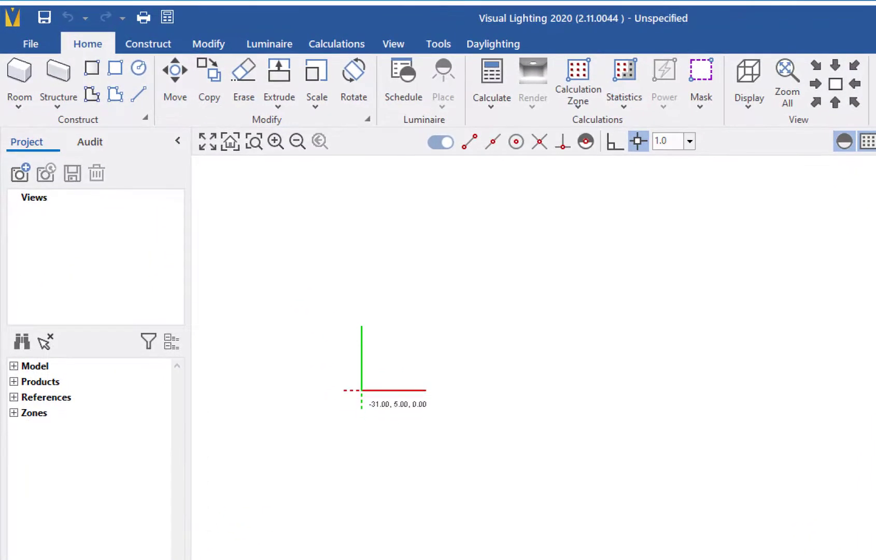
Import Interior Warehouse.DWG from the Desktop as a CAD drawing
left_click(16, 40)
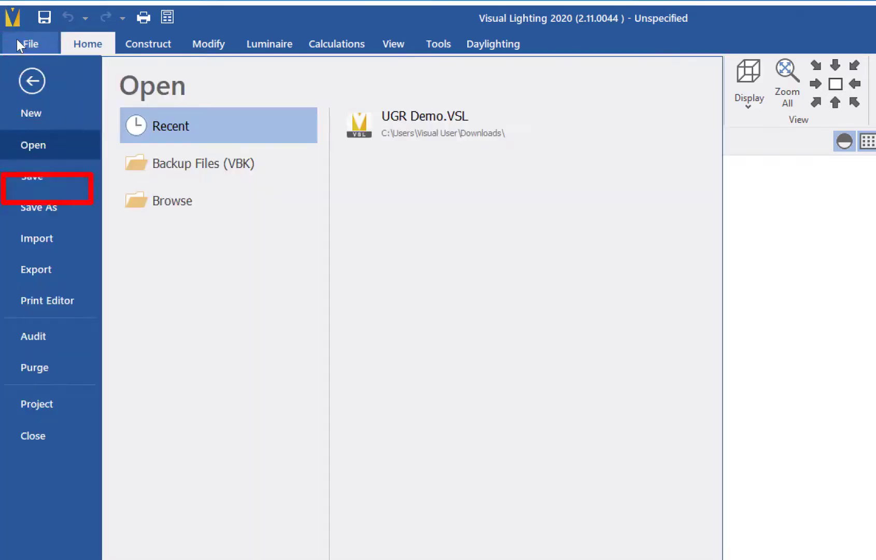
left_click(21, 249)
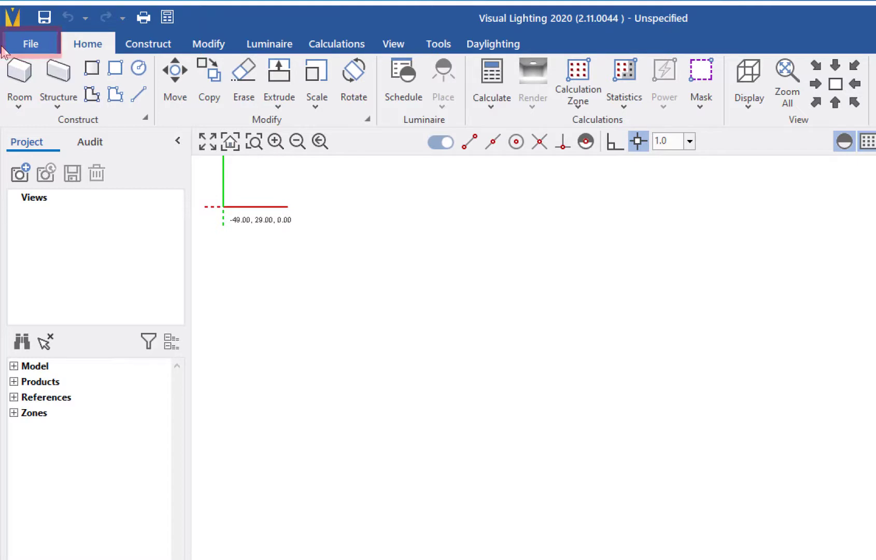
left_click(26, 43)
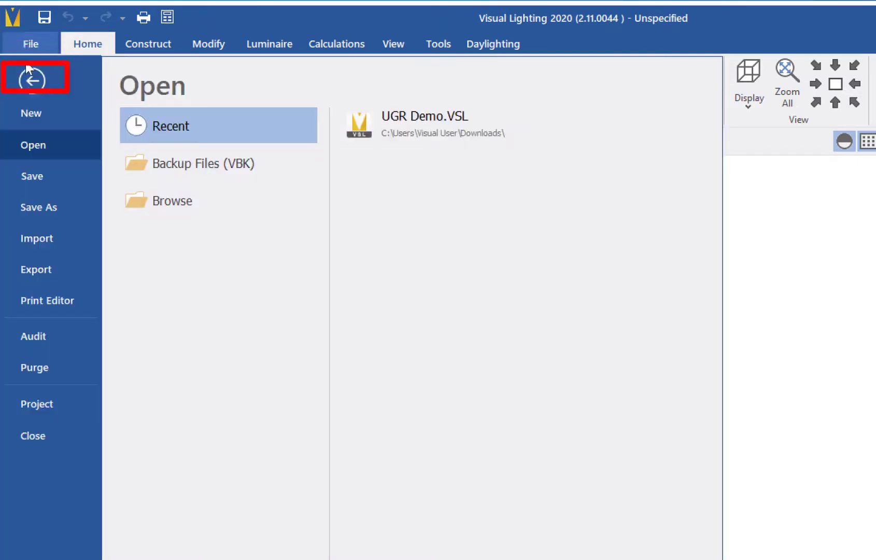
left_click(43, 243)
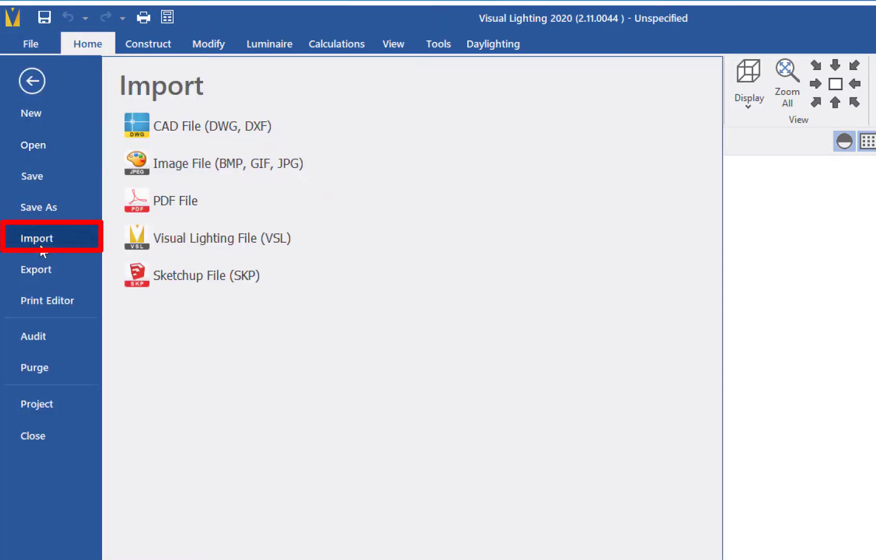
left_click(282, 118)
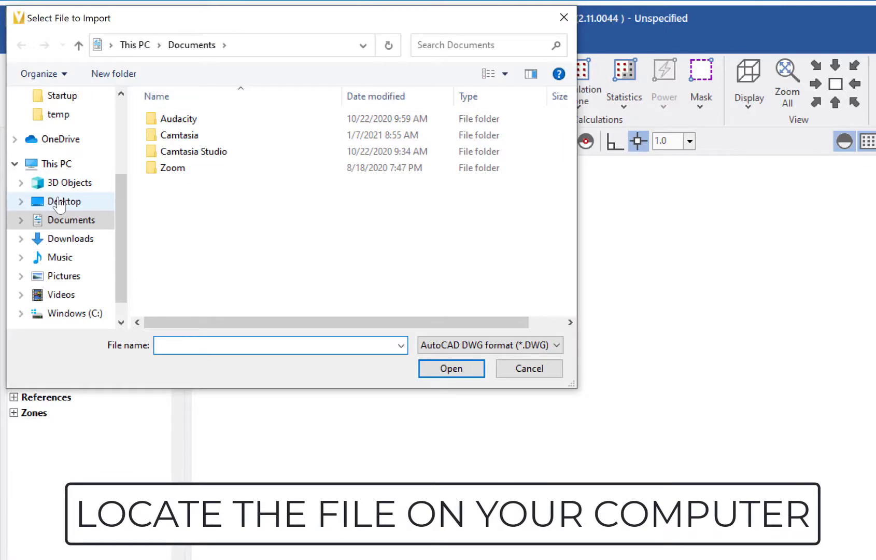
left_click(59, 202)
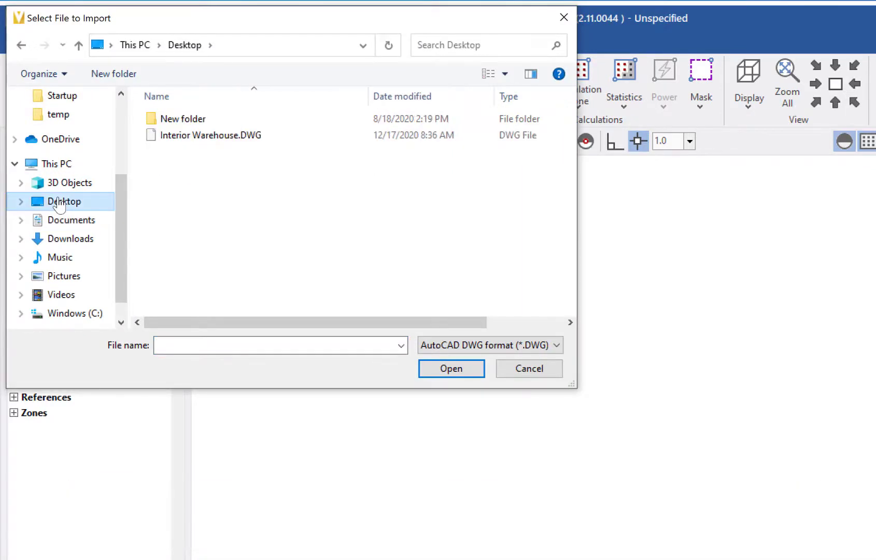
left_click(186, 135)
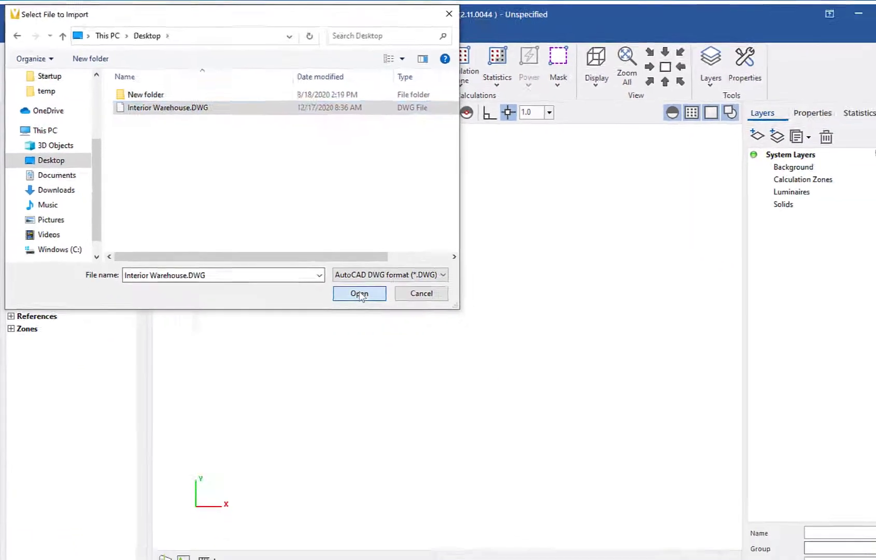
left_click(359, 293)
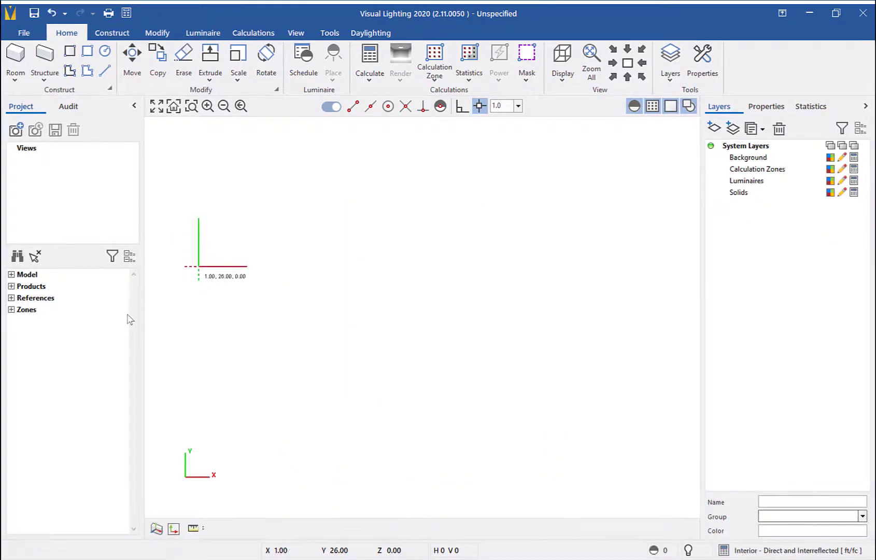
Import the fort SketchUp (.skp) model from the Desktop, adding its layers
left_click(21, 39)
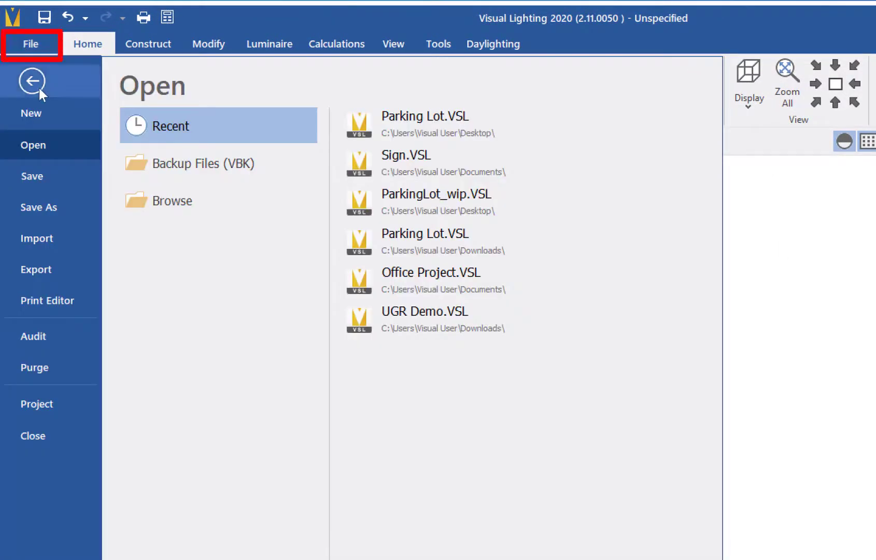
left_click(46, 236)
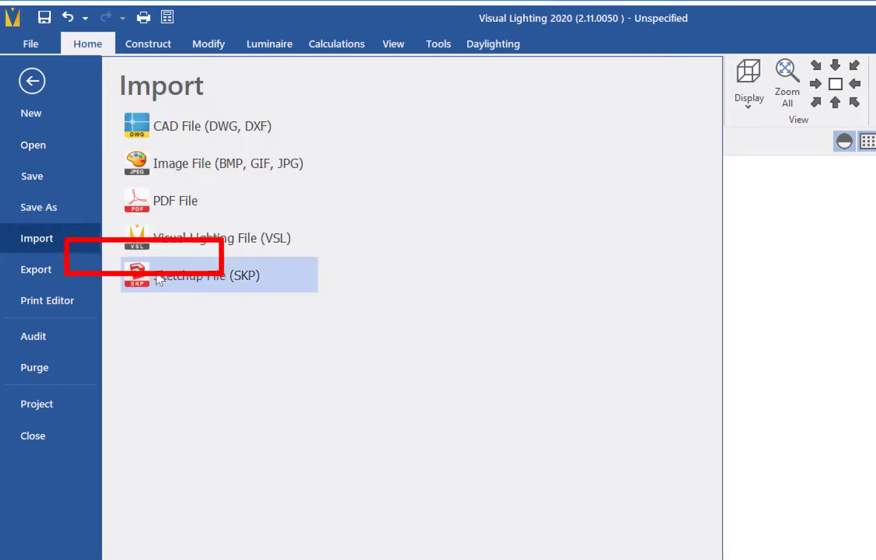
left_click(208, 276)
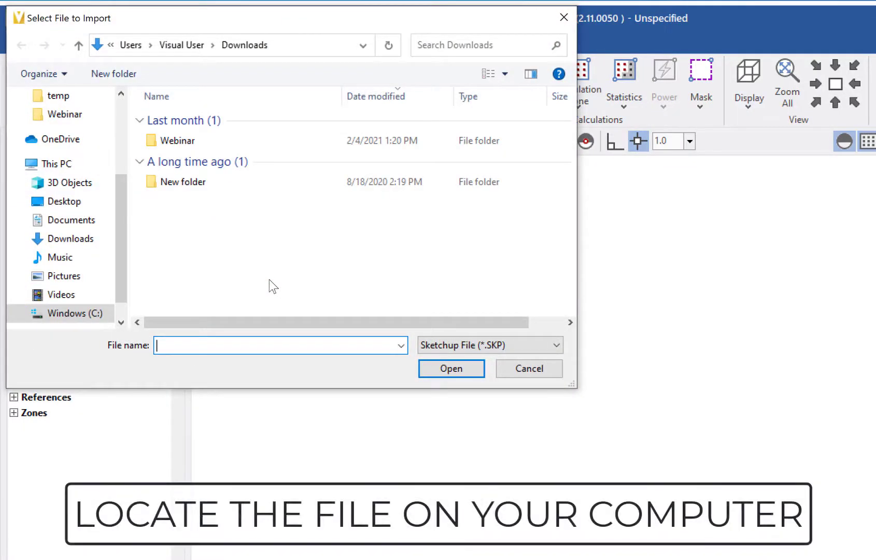
left_click(57, 201)
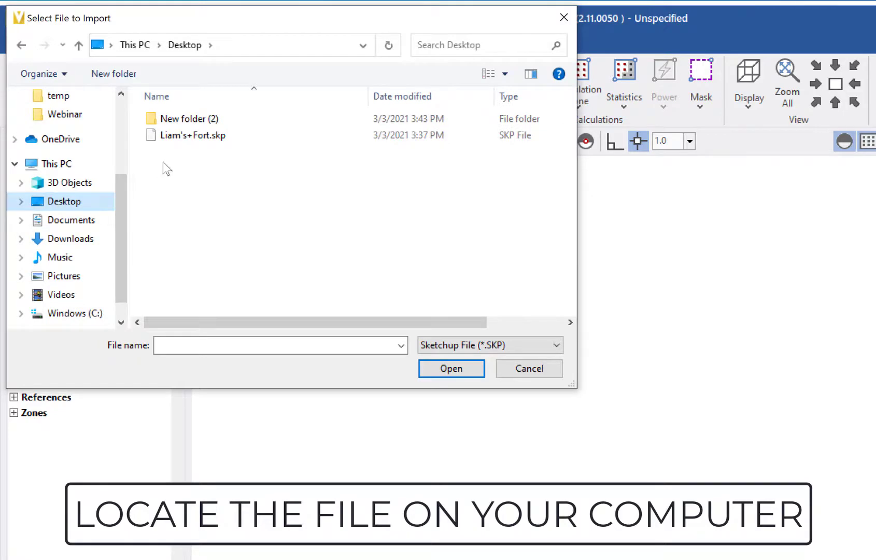
left_click(191, 135)
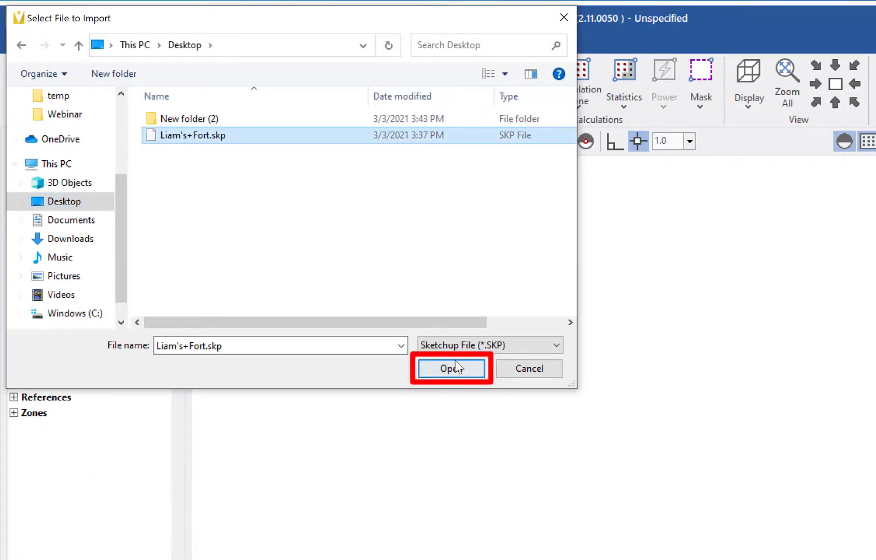
left_click(452, 368)
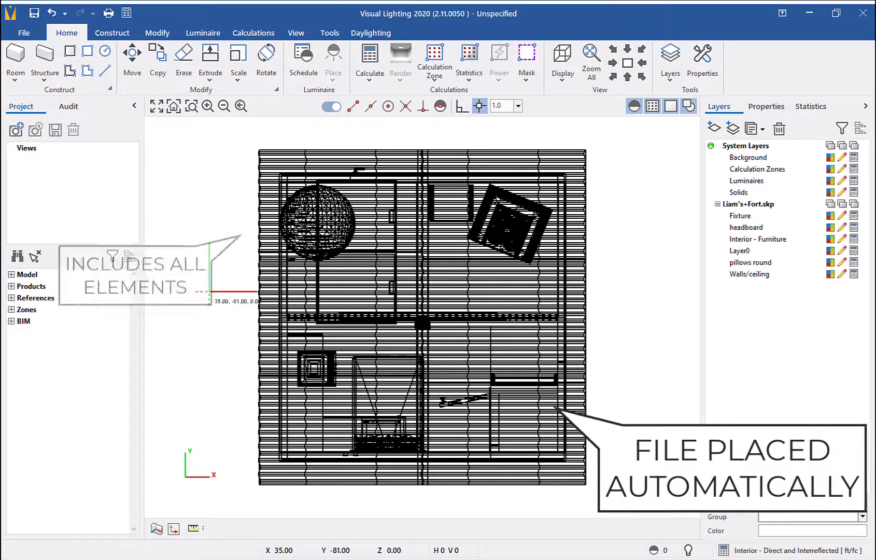
Show the imported house in isometric 3-D view with Shaded display
left_click(642, 77)
scroll(388, 214, "down", 3)
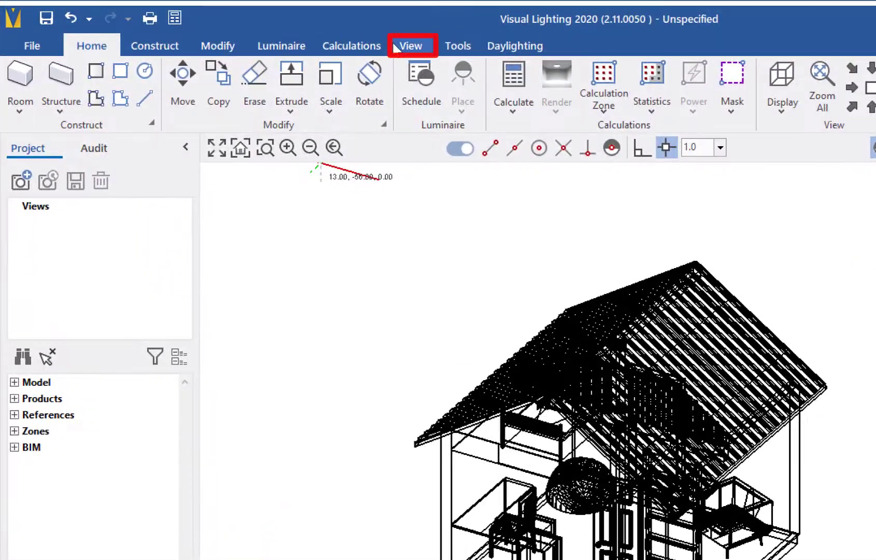
left_click(293, 33)
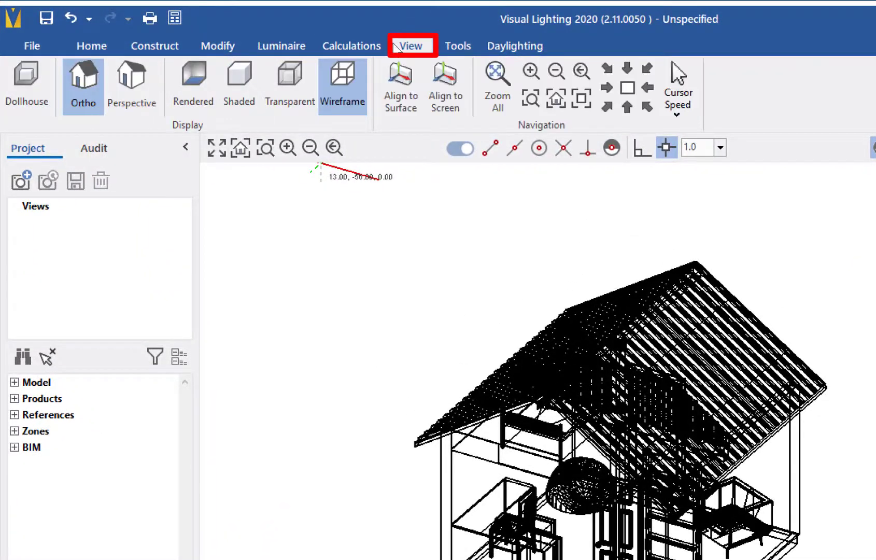
left_click(227, 102)
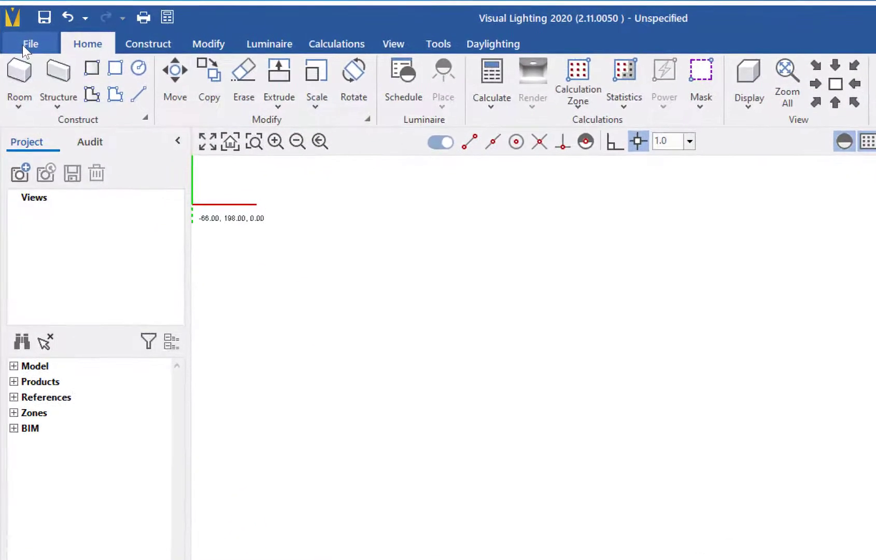
Import Office Project.VSL with all item types at 5, 4, 0, then check its luminaire schedule
left_click(22, 44)
left_click(52, 240)
left_click(247, 238)
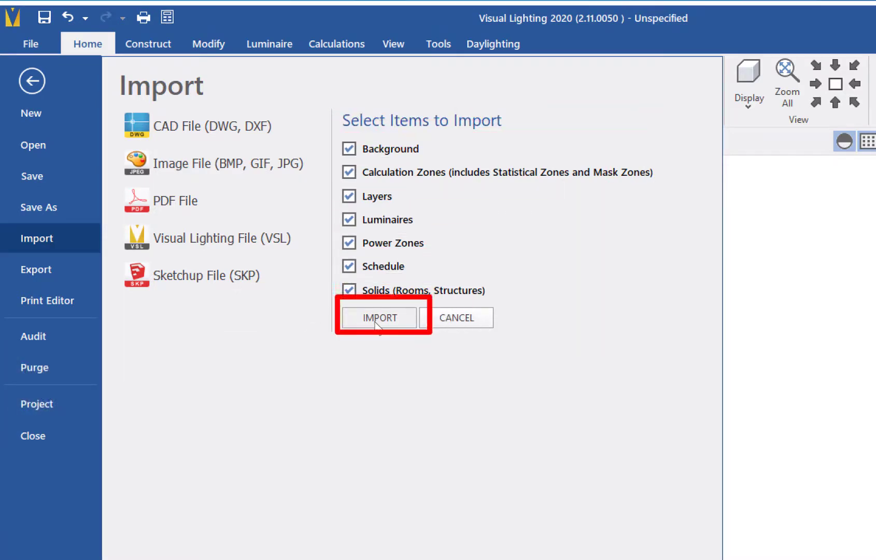
left_click(379, 318)
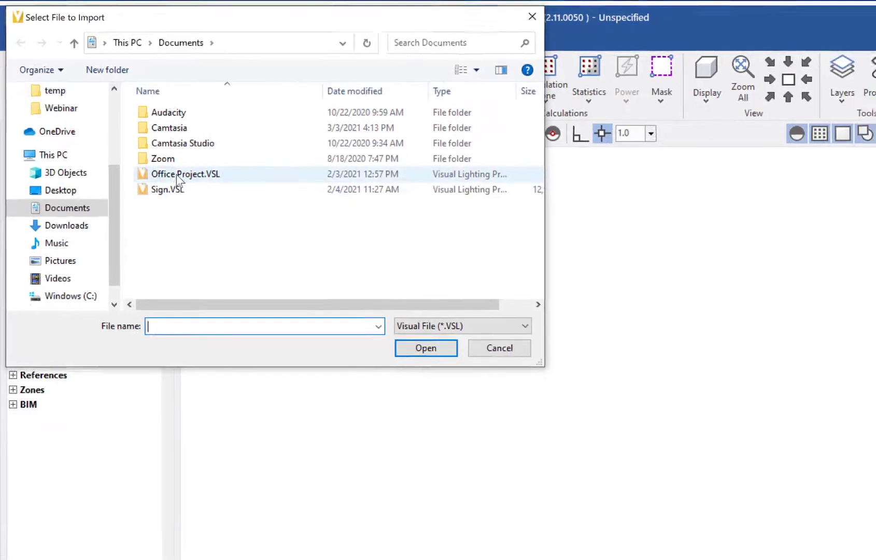
double_click(192, 184)
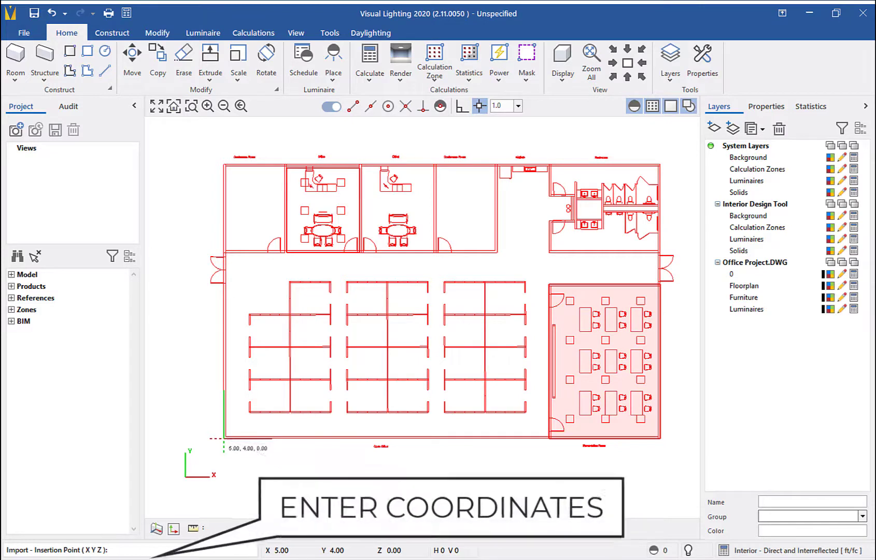
left_click(223, 438)
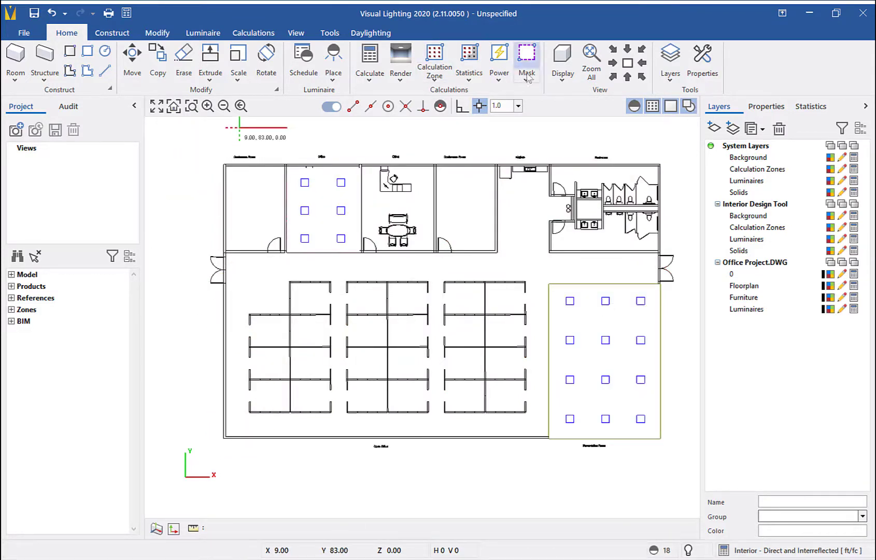
left_click(641, 77)
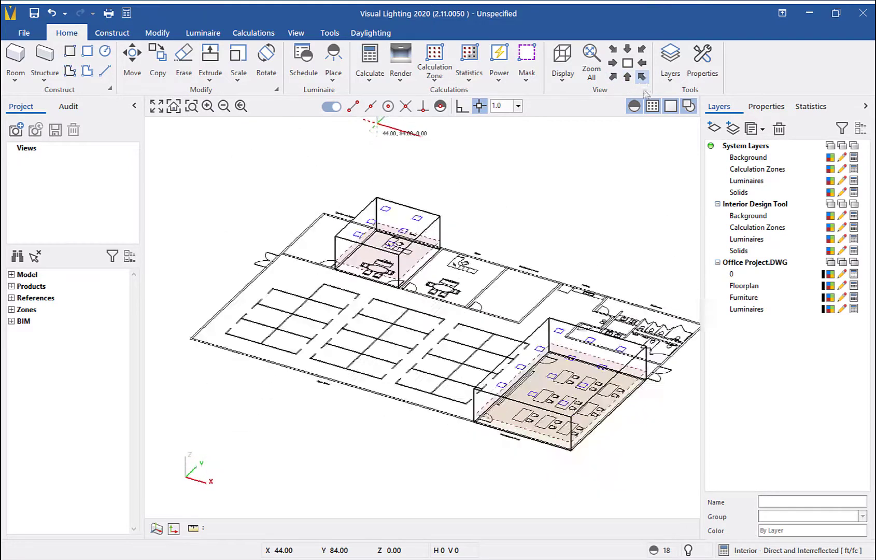
left_click(303, 62)
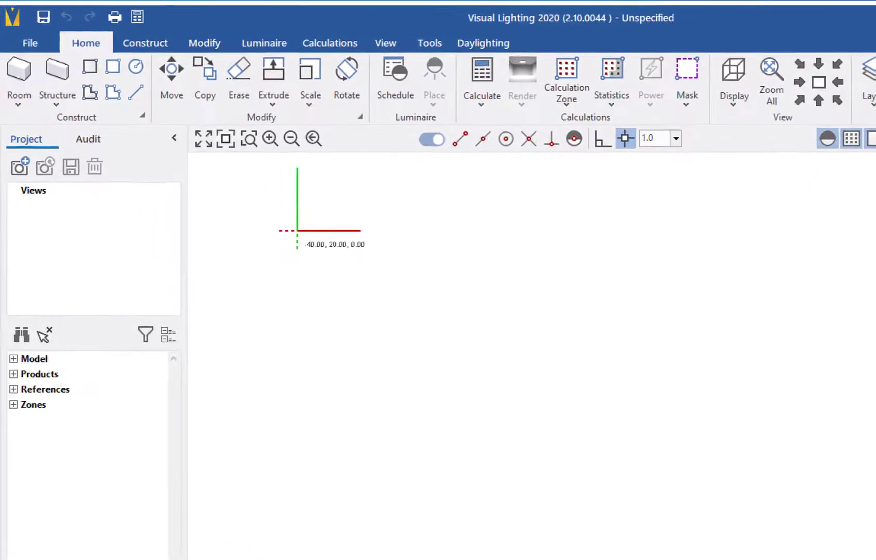
Select Desktop's Floor Plan.jpg as the image to import and preview it
left_click(31, 44)
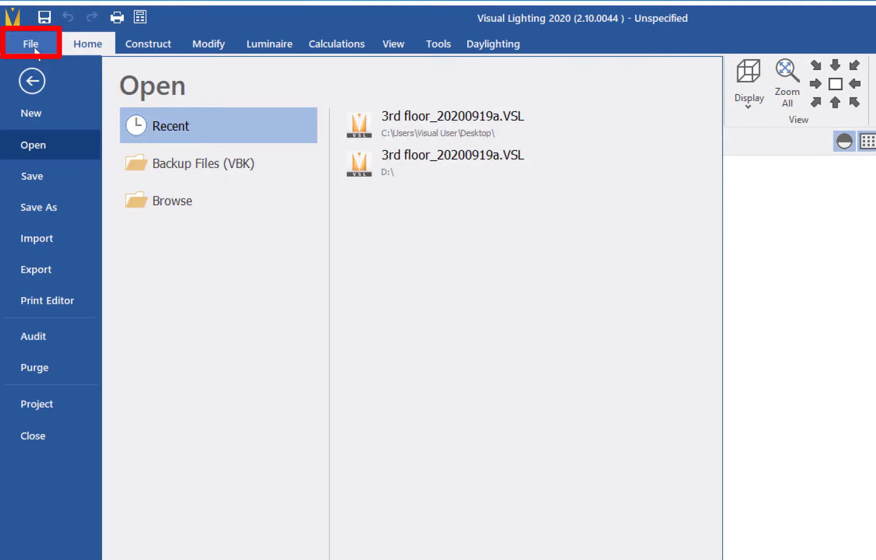
left_click(56, 238)
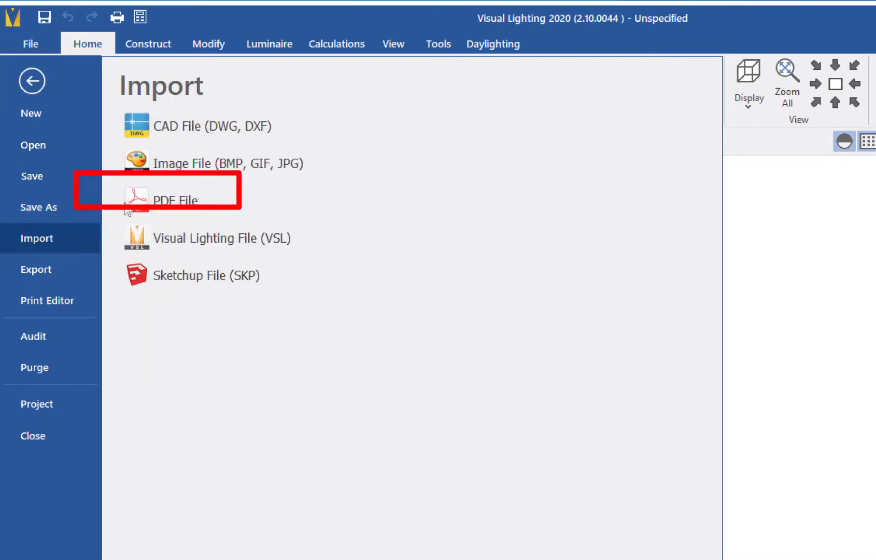
left_click(205, 163)
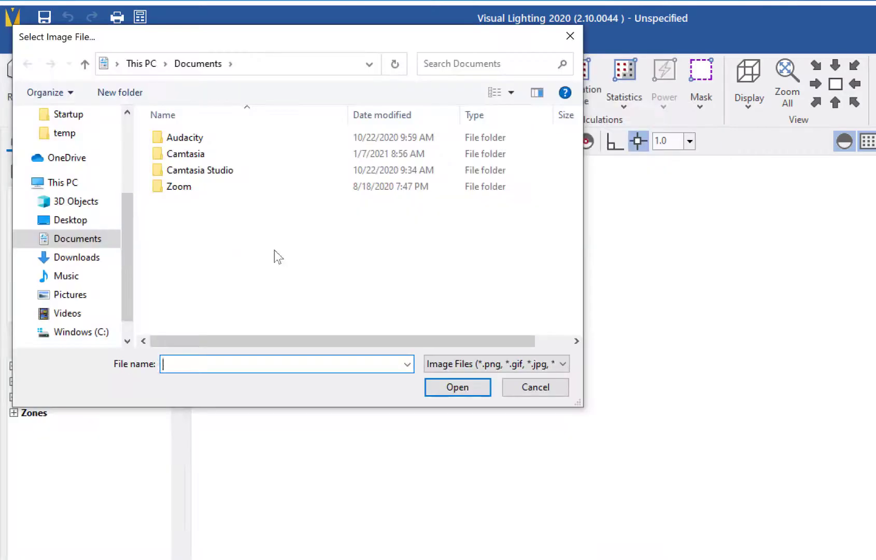
left_click(73, 223)
left_click(220, 154)
left_click(443, 387)
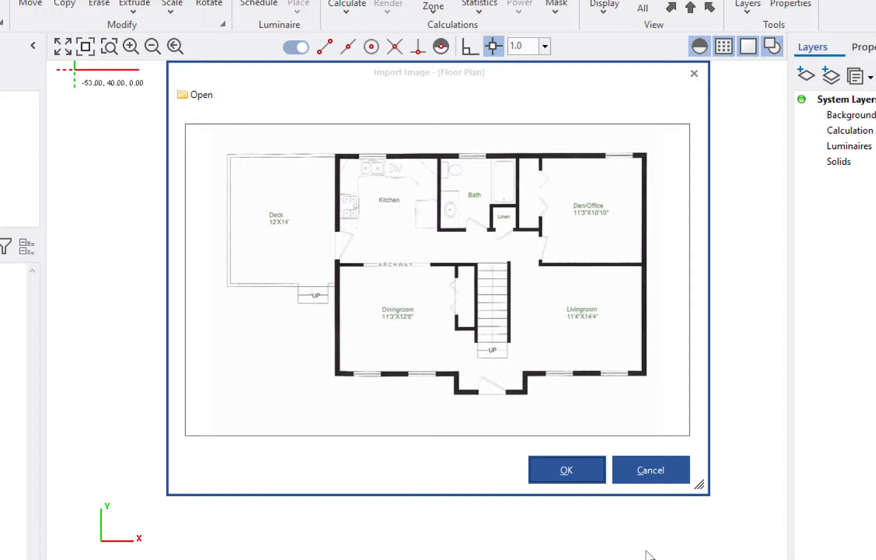
Insert the floor-plan image at insertion point 0,0,0
left_click(555, 470)
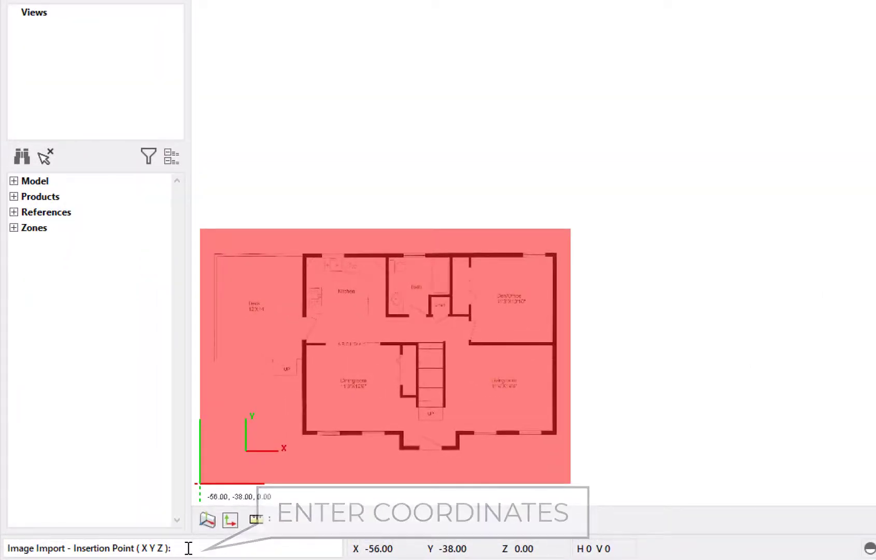
type("0,0,0")
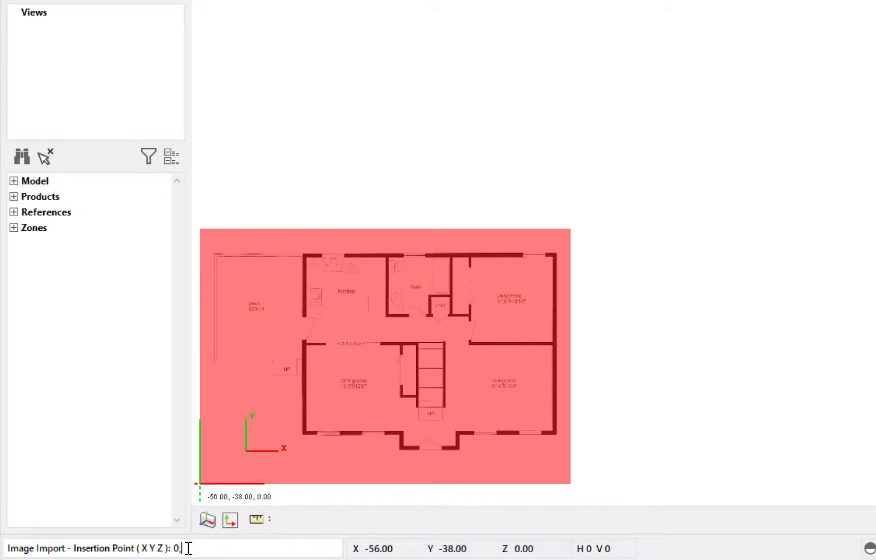
key("Return")
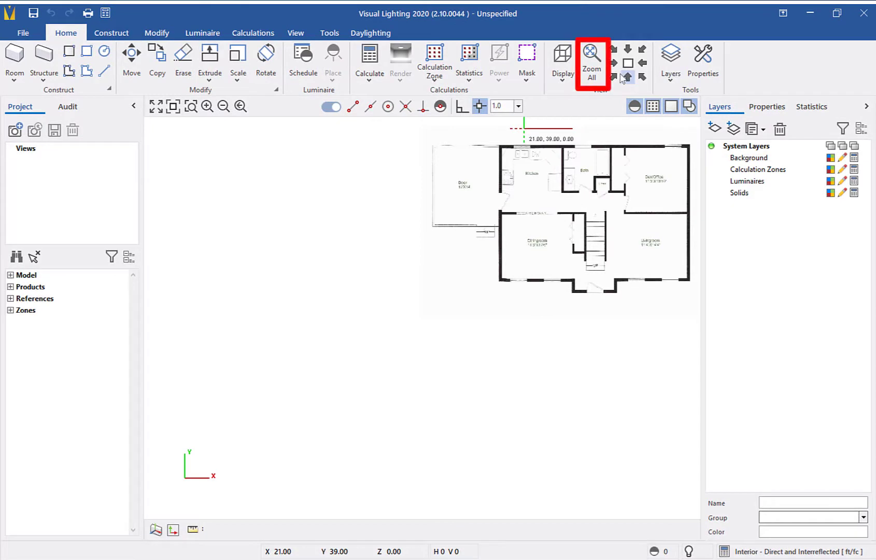
Measure the deck's side wall with Ortho on, finding 7.00 instead of 14 feet
left_click(603, 60)
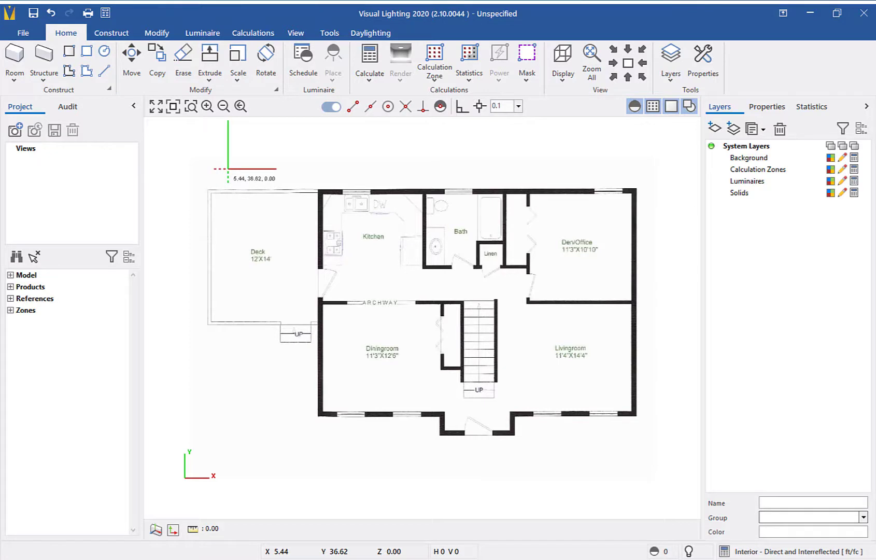
scroll(249, 242, "up", 3)
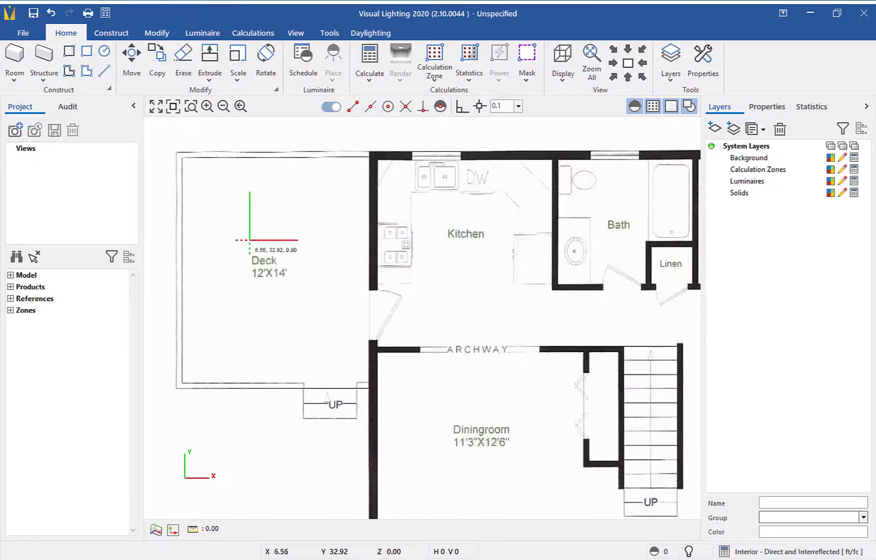
left_click(193, 529)
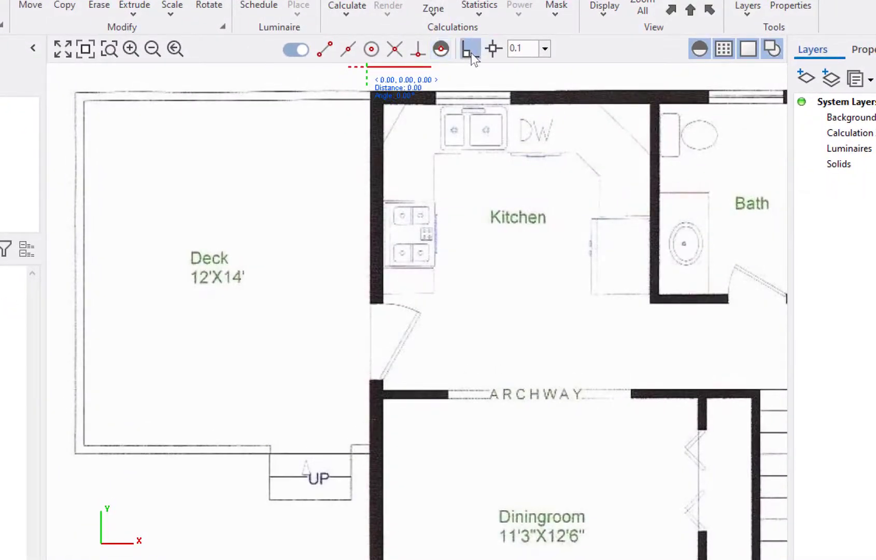
left_click(470, 51)
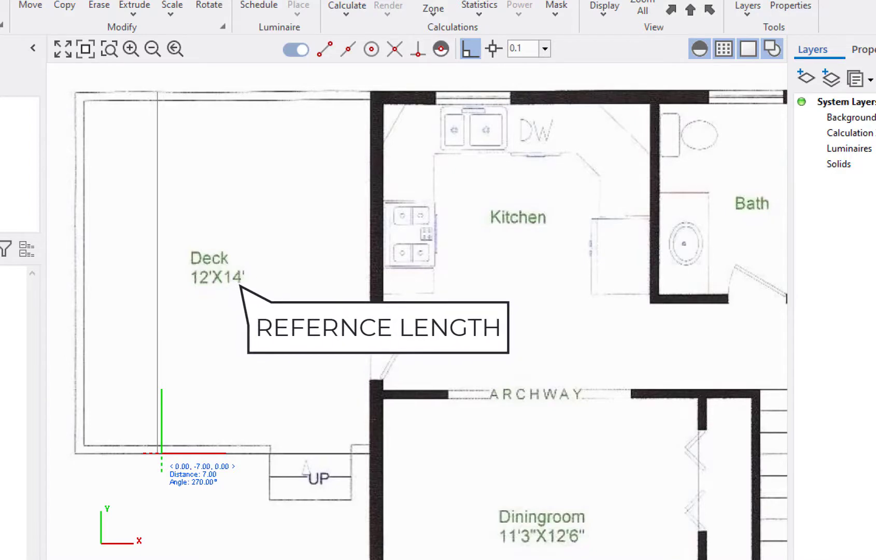
left_click(161, 453)
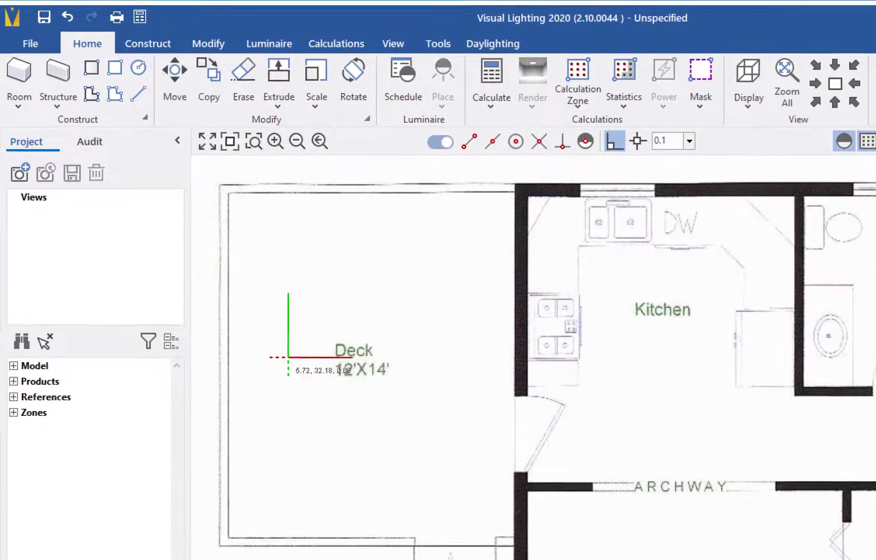
Scale the floor-plan image by factor 2 about its lower-left corner
left_click(218, 35)
left_click(398, 83)
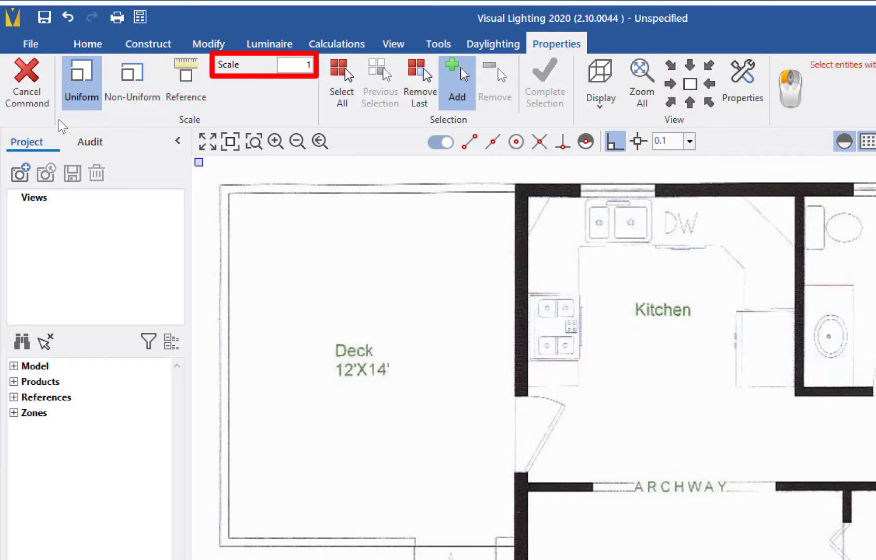
left_click(284, 68)
type("2")
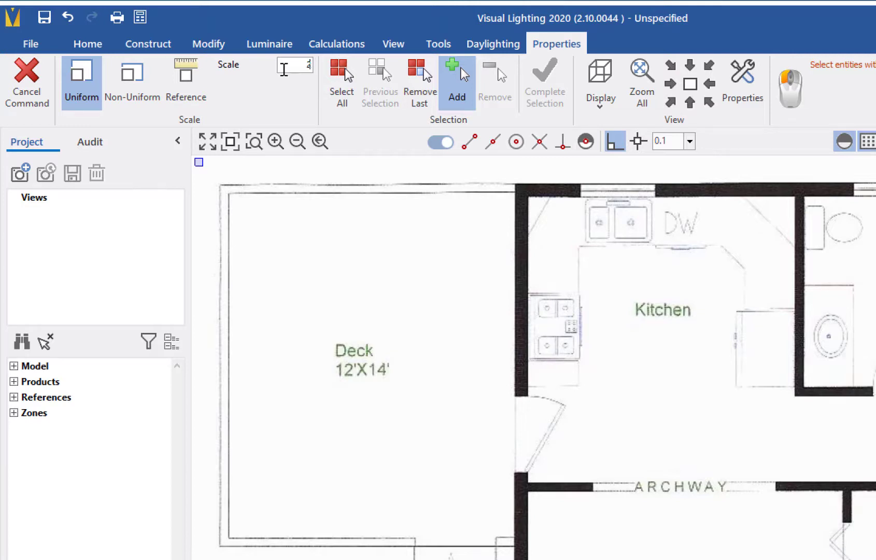
key("BackSpace")
type("4")
key("BackSpace")
type("2")
left_click(275, 339)
right_click(275, 339)
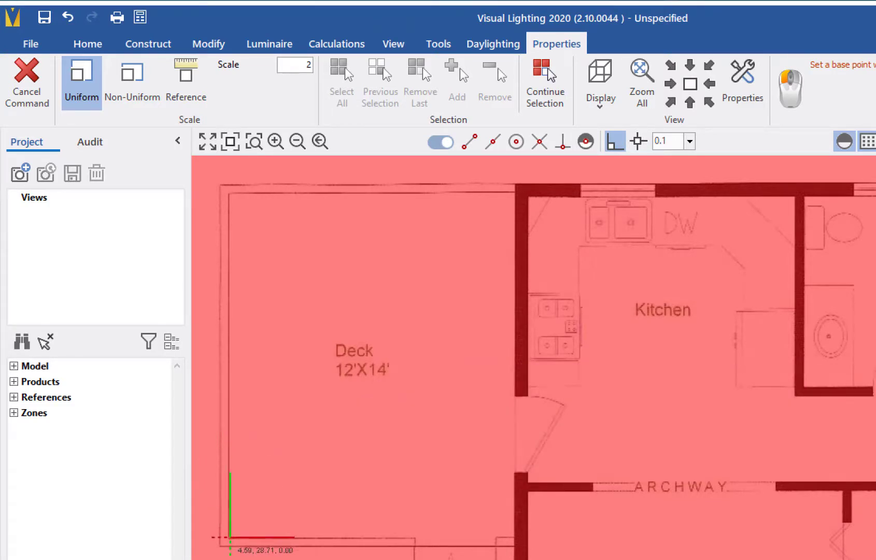
left_click(230, 537)
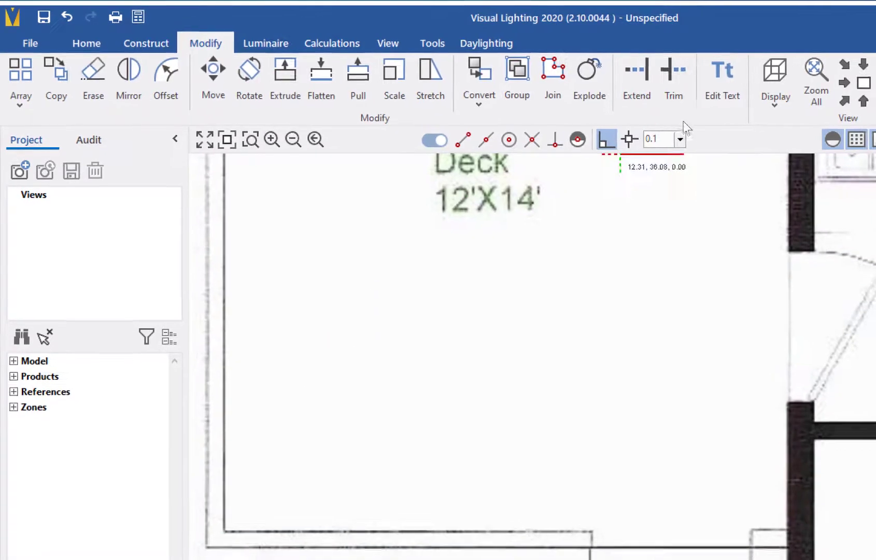
Zoom in and re-measure the deck's top wall, now reading 14.00
scroll(305, 269, "down", 5)
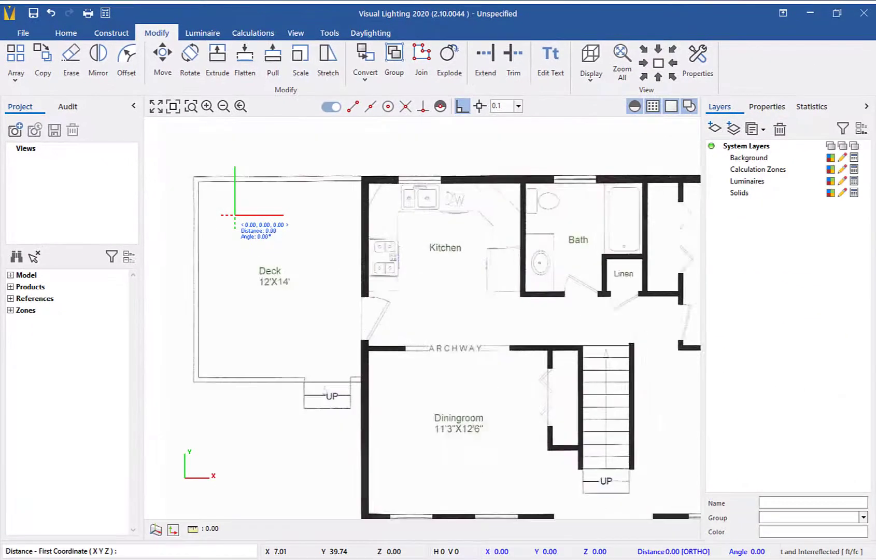
scroll(234, 214, "up", 2)
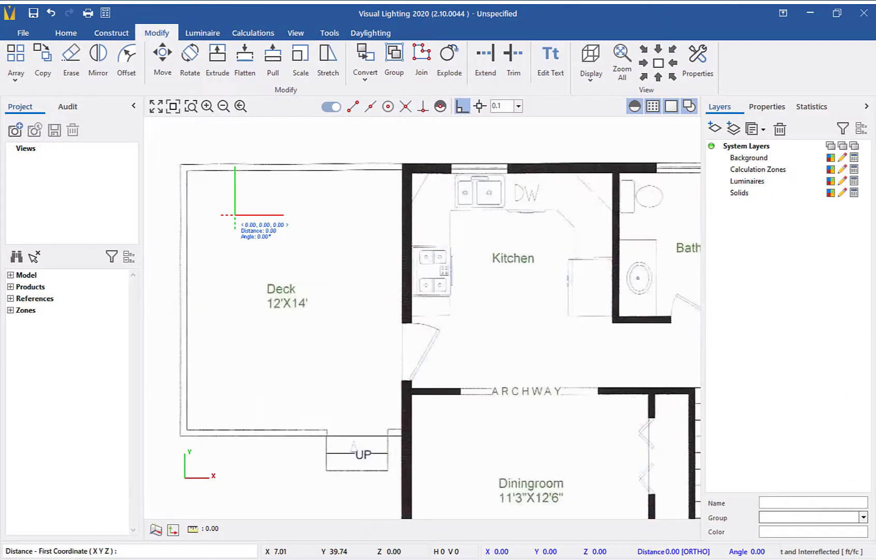
left_click(257, 164)
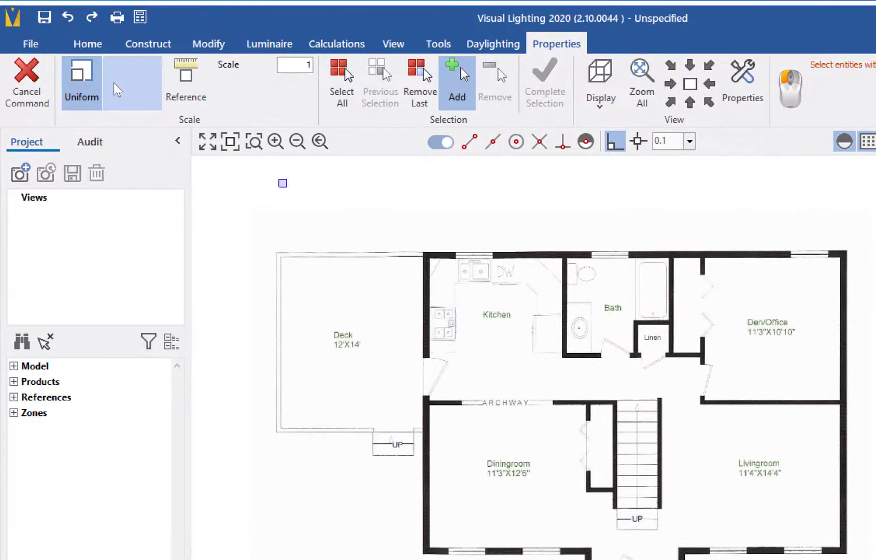
Switch scaling to Non-Uniform and enter 2 for X, keeping Y and Z at 1
left_click(119, 86)
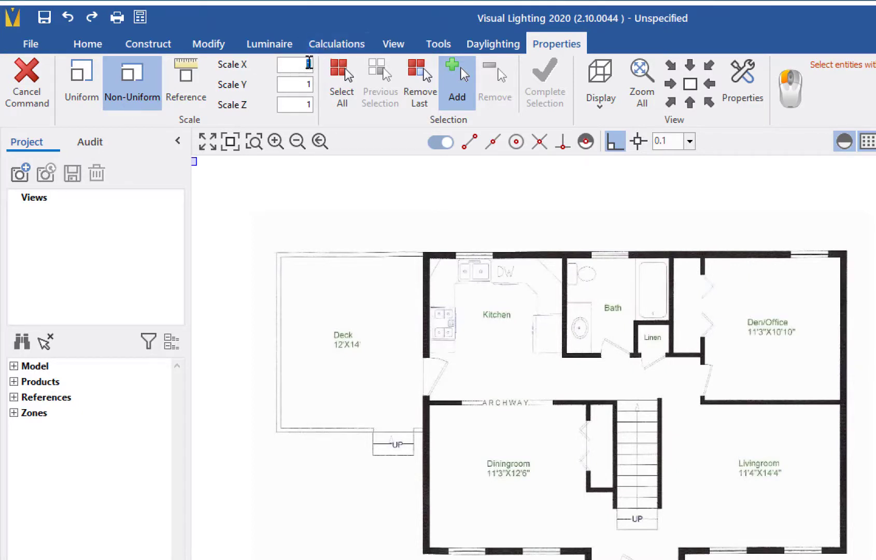
double_click(309, 64)
type("2")
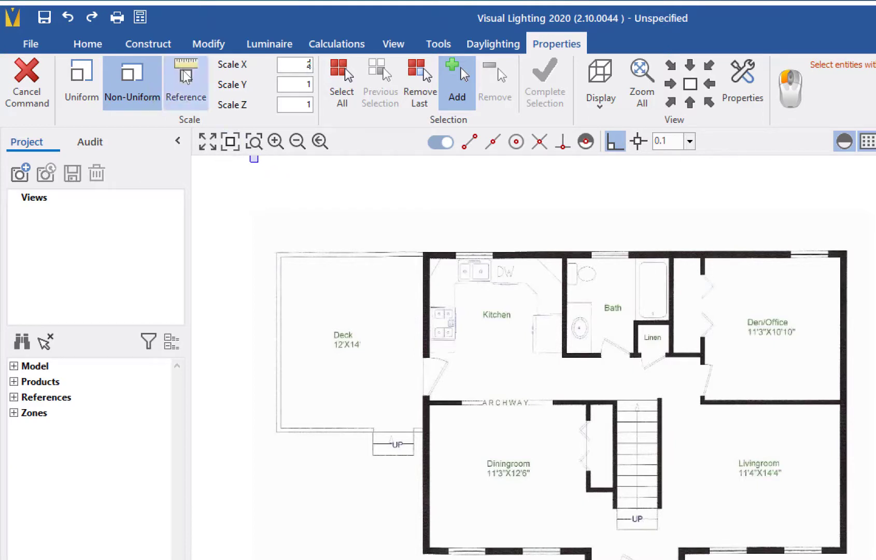
Rescale the floor-plan image by reference length so the deck's side wall measures 14
left_click(184, 97)
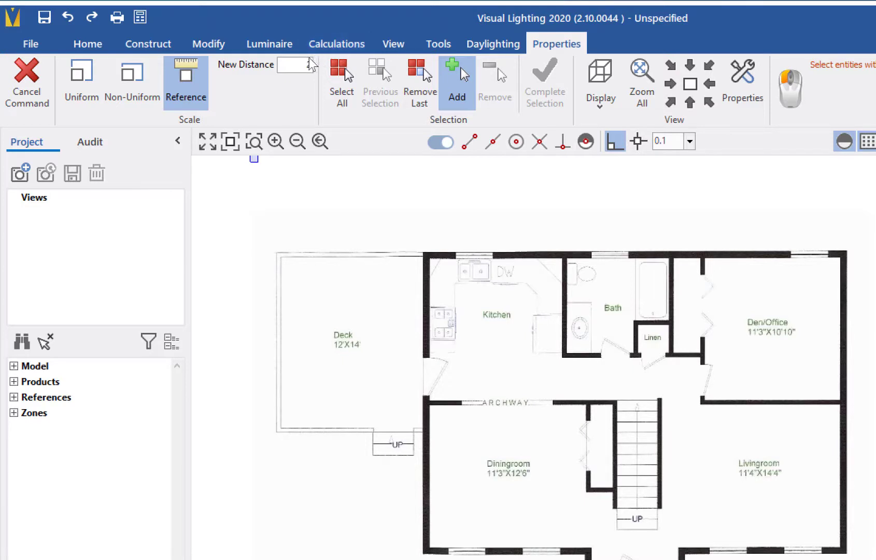
double_click(305, 62)
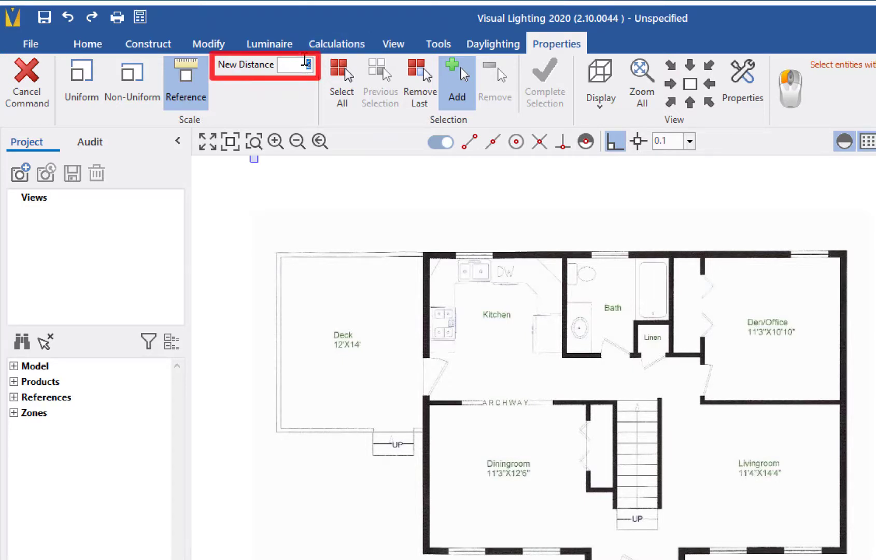
type("4")
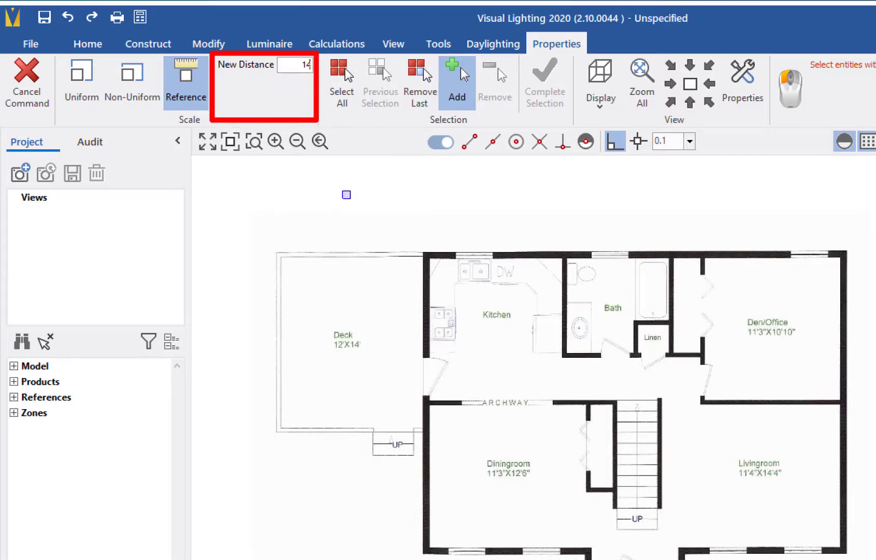
left_click(326, 321)
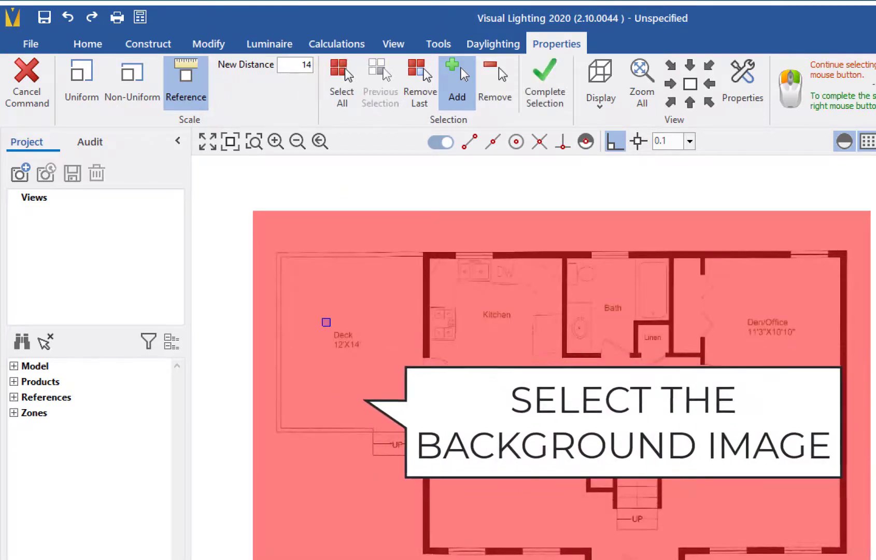
right_click(283, 322)
scroll(297, 322, "up", 3)
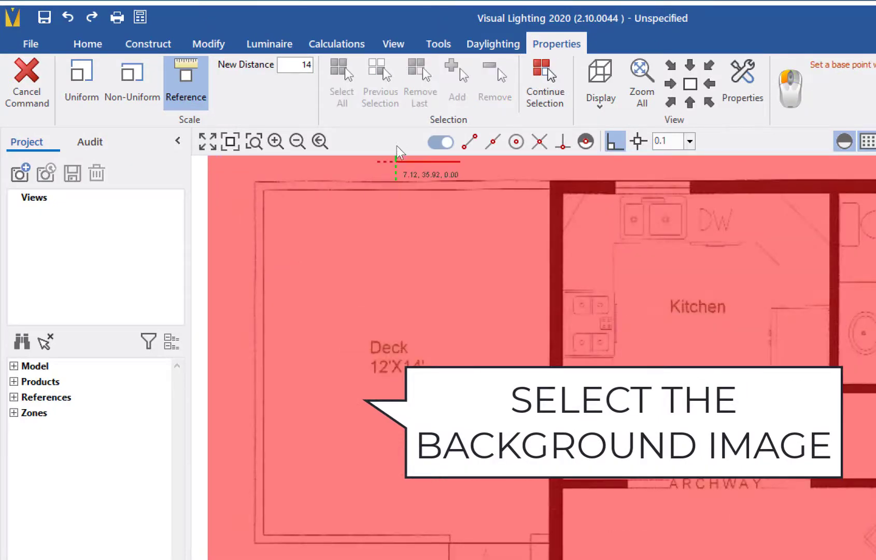
scroll(368, 165, "up", 1)
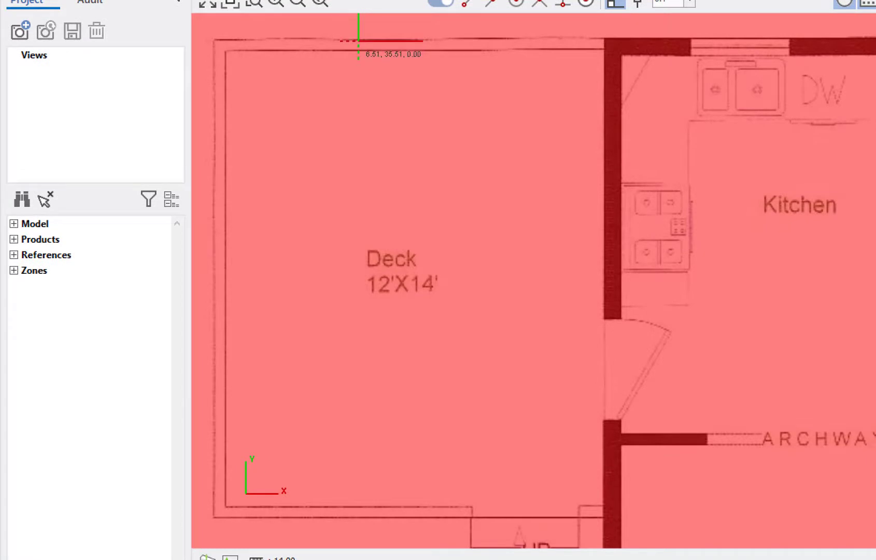
left_click(358, 39)
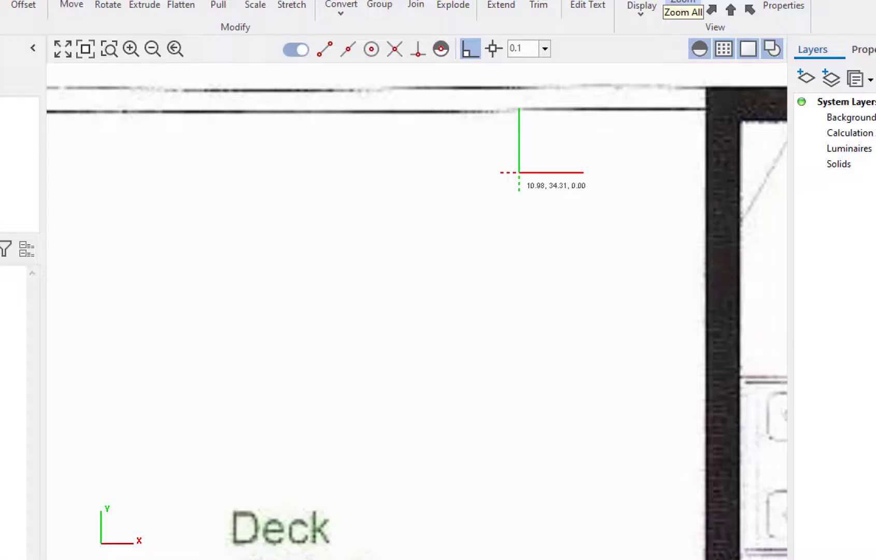
left_click(682, 7)
scroll(183, 150, "up", 3)
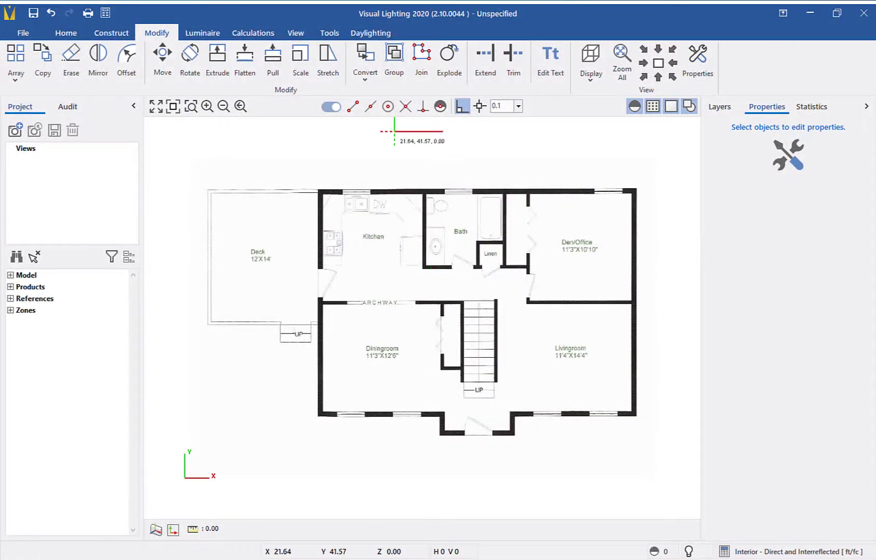
Zoom to fit the whole rescaled floor plan in view
scroll(401, 130, "up", 1)
left_click(720, 106)
scroll(505, 136, "down", 2)
left_click(621, 61)
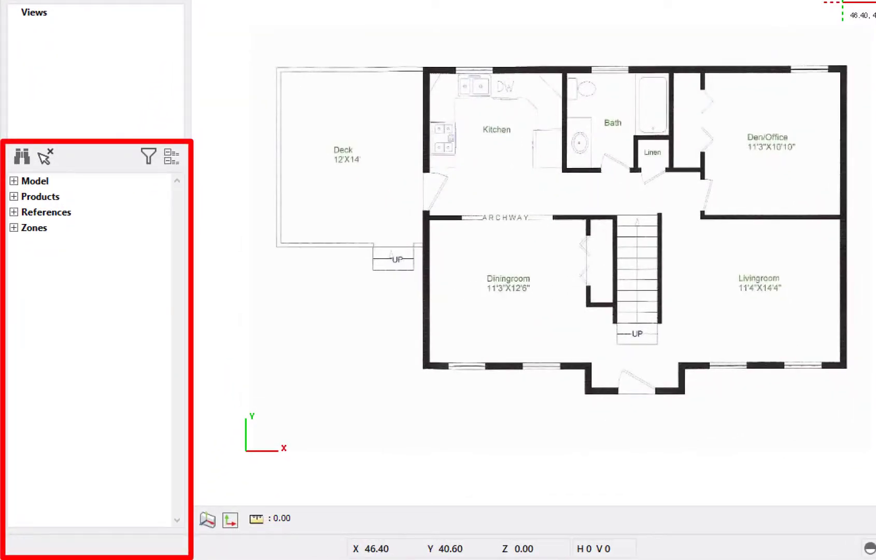
Select [24] Image under References > Background Graphics > Images in the model tree
left_click(13, 212)
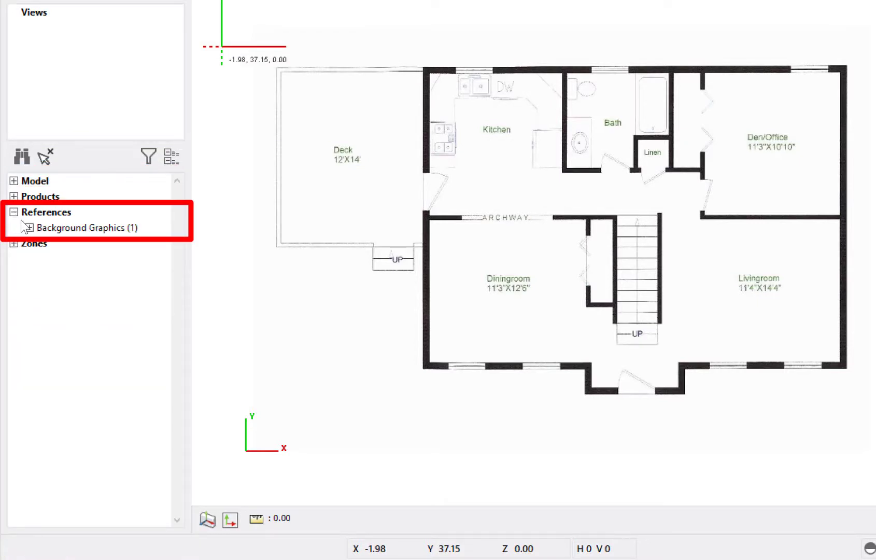
left_click(29, 227)
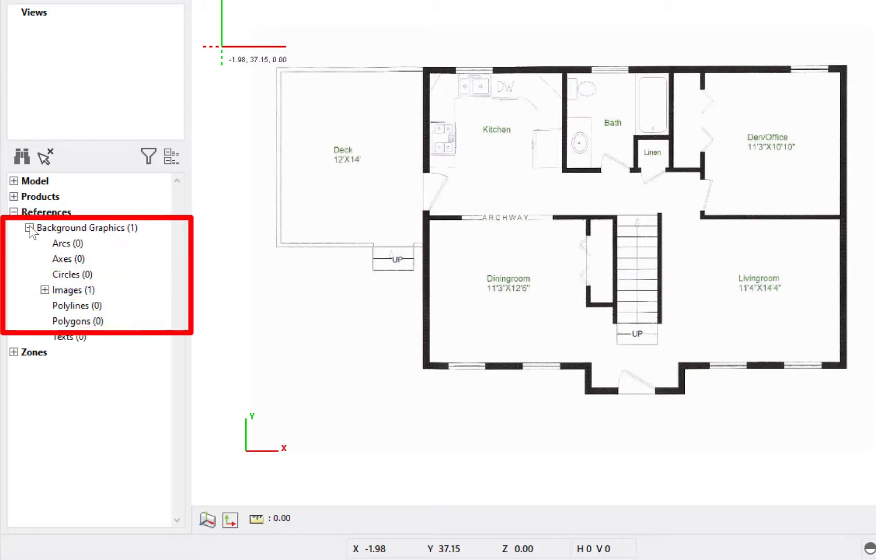
left_click(45, 290)
left_click(85, 305)
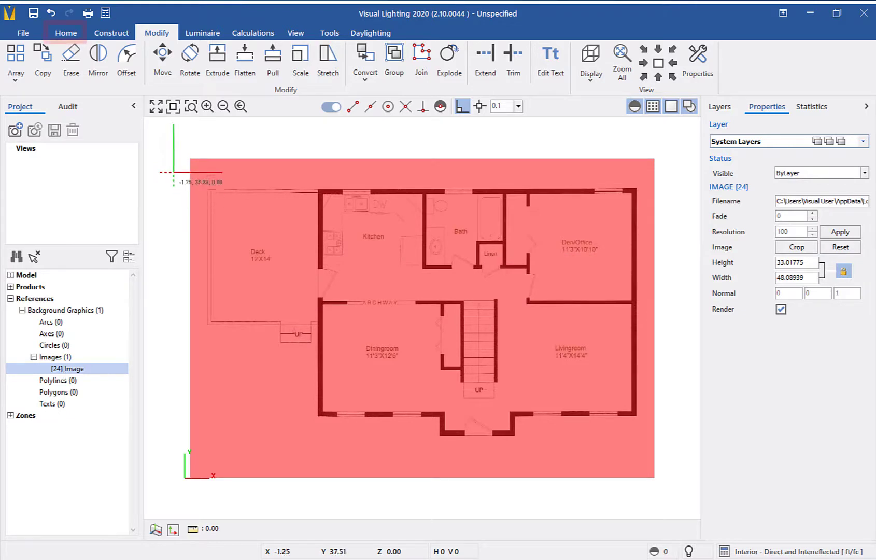
Pick the floor-plan image in Home > Properties for editing
left_click(154, 124)
left_click(66, 32)
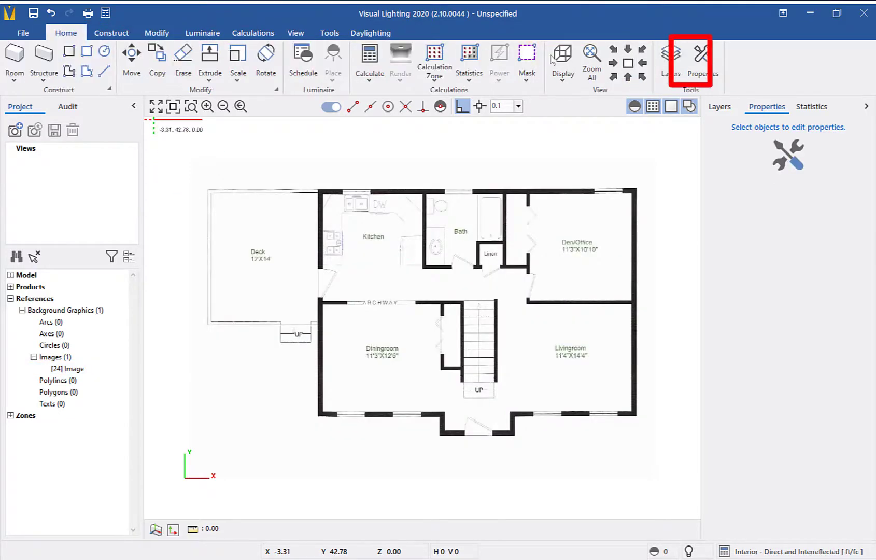
left_click(700, 57)
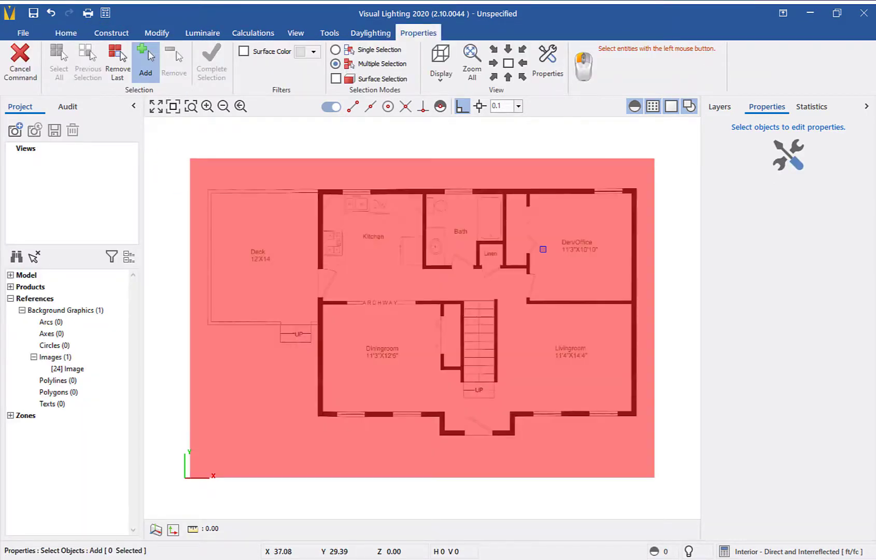
left_click(543, 249)
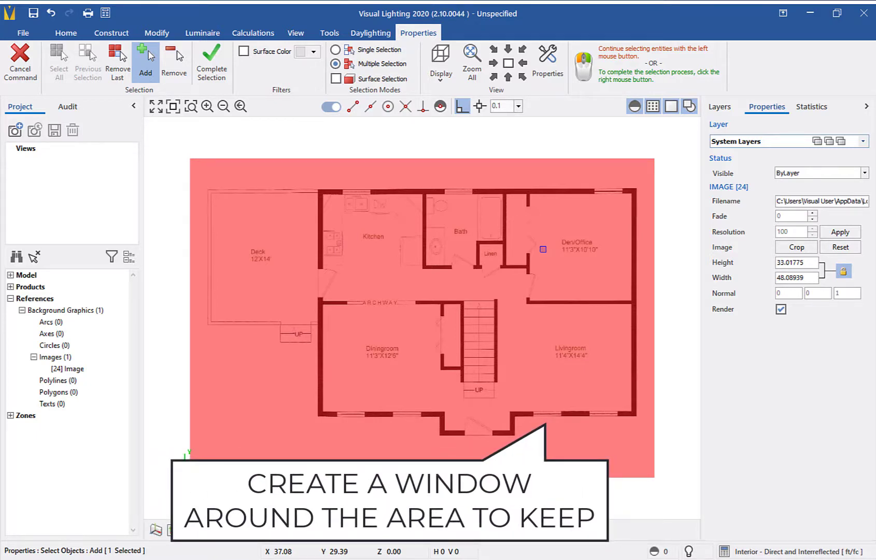
Crop the image from the kitchen's top-left wall to cut away the deck
left_click(796, 247)
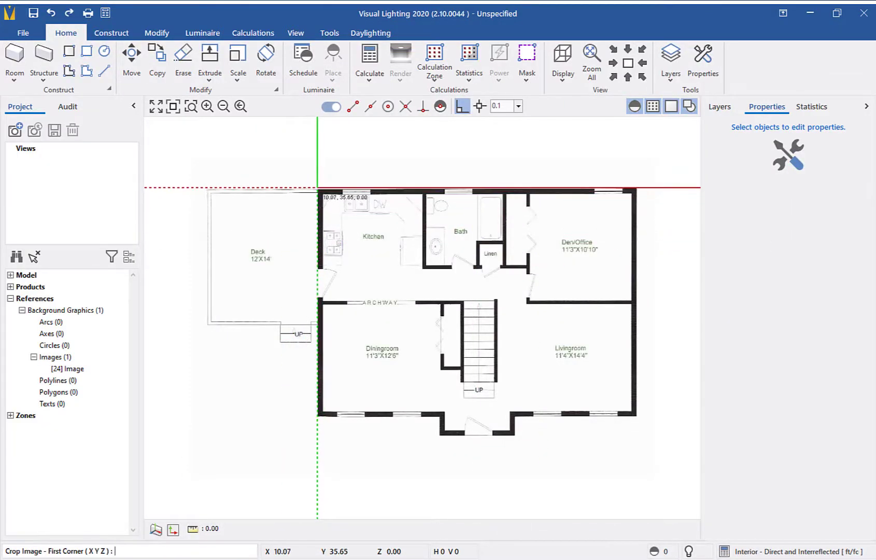
left_click(317, 187)
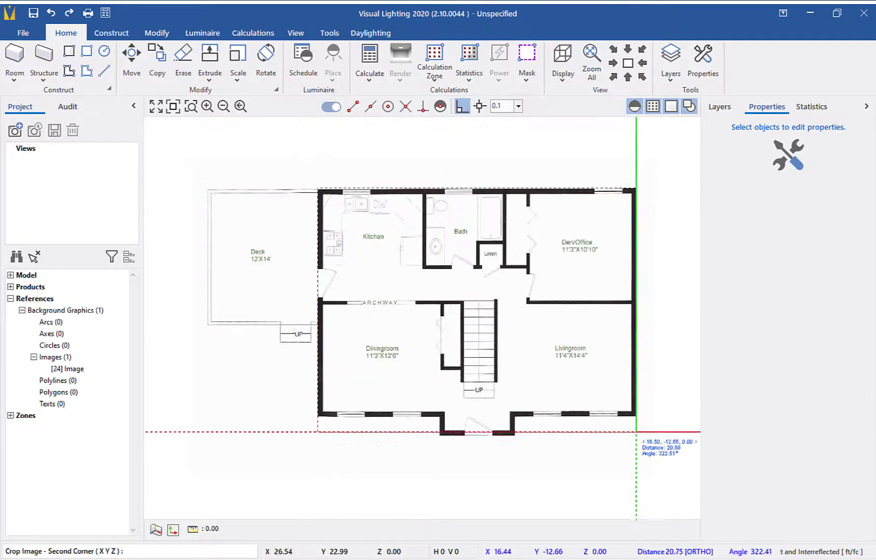
left_click(643, 442)
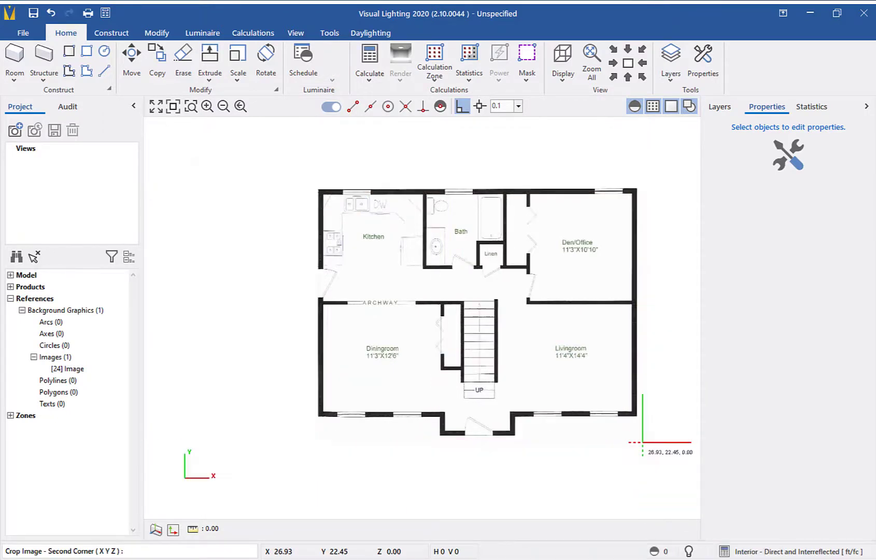
left_click(591, 62)
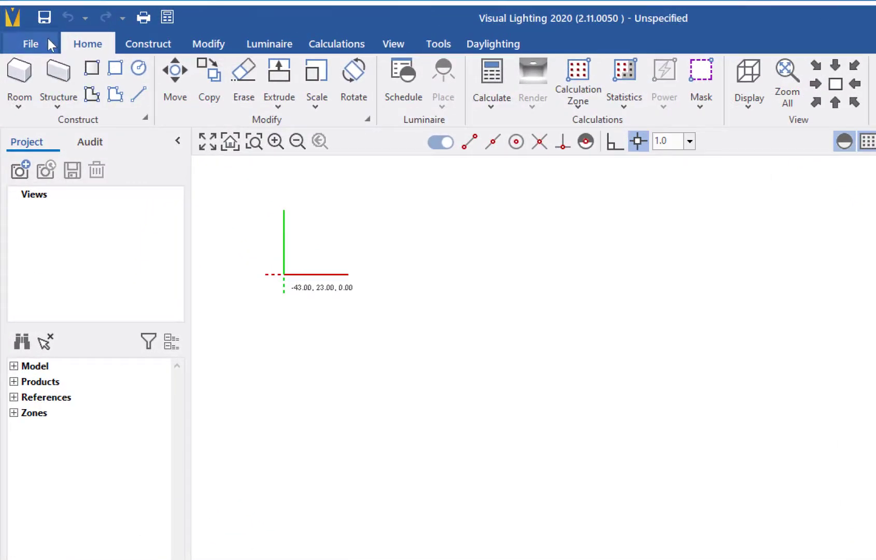
Choose File > Import > PDF File
left_click(31, 43)
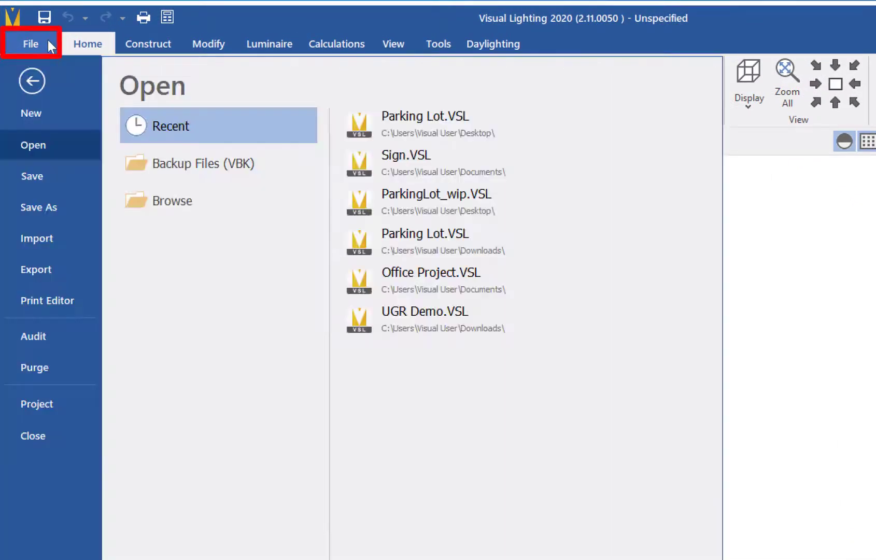
left_click(47, 240)
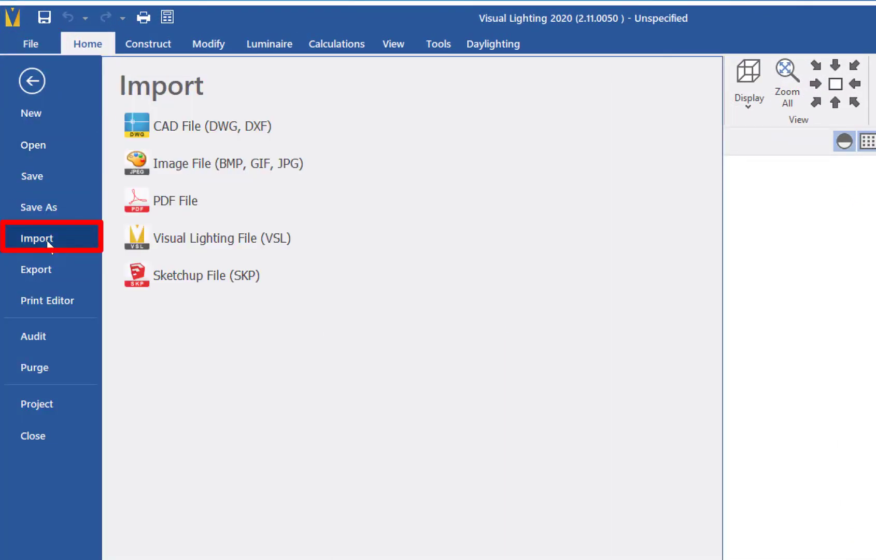
left_click(155, 206)
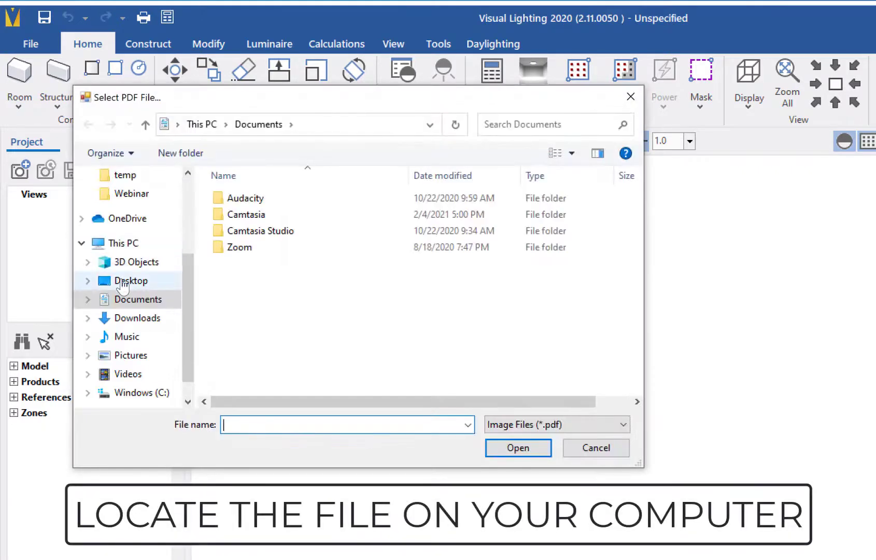
Select Floor Plan.pdf in the Desktop folder and open it
left_click(127, 280)
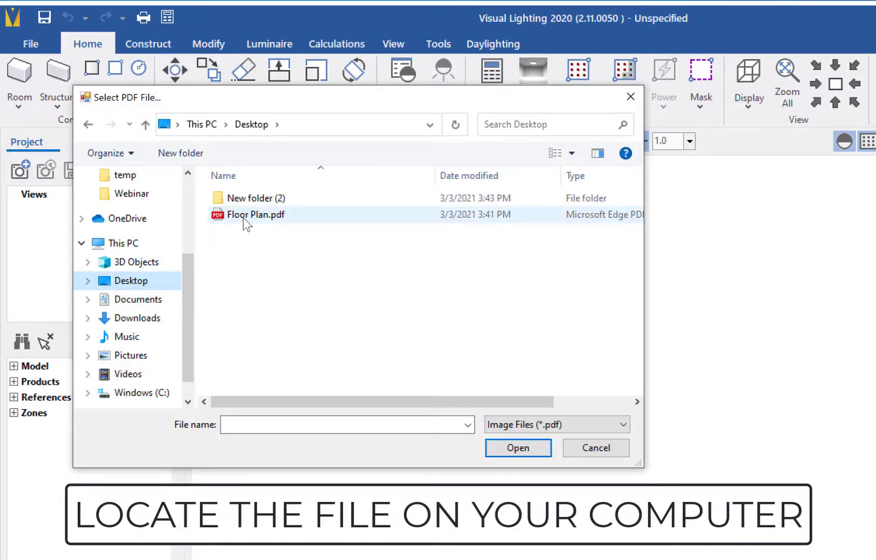
left_click(243, 218)
left_click(522, 448)
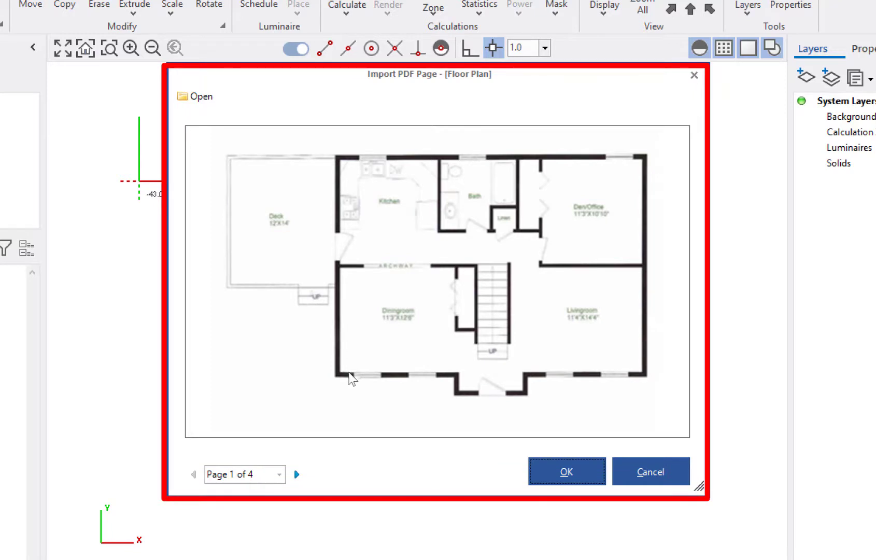
Import page 4 of 4 from Floor Plan.pdf
left_click(268, 475)
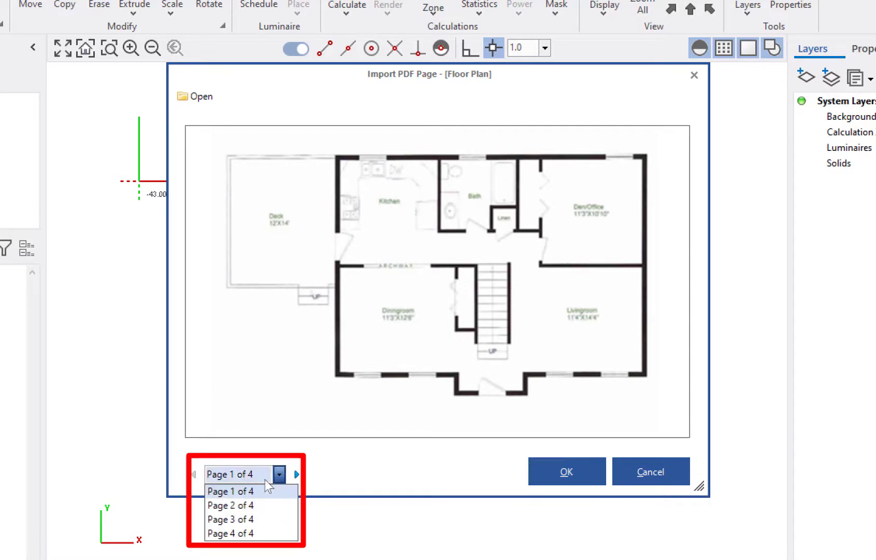
left_click(222, 533)
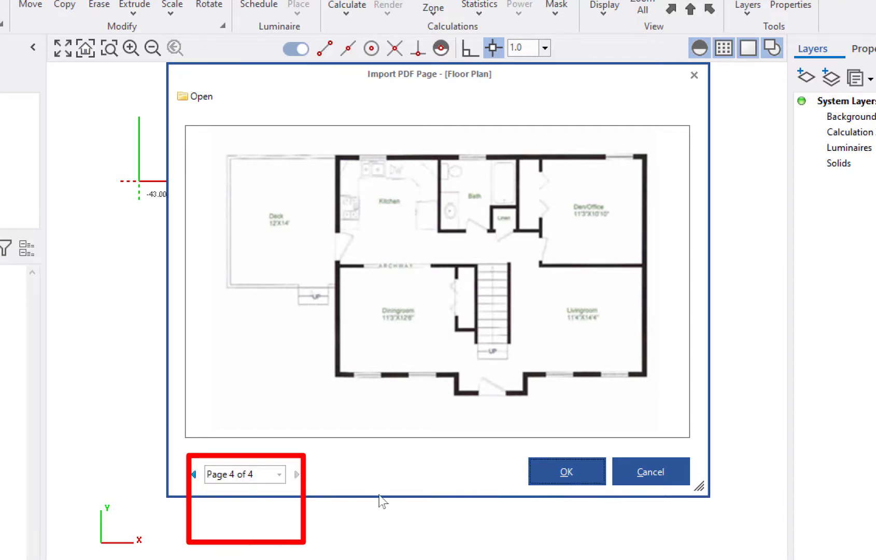
left_click(541, 482)
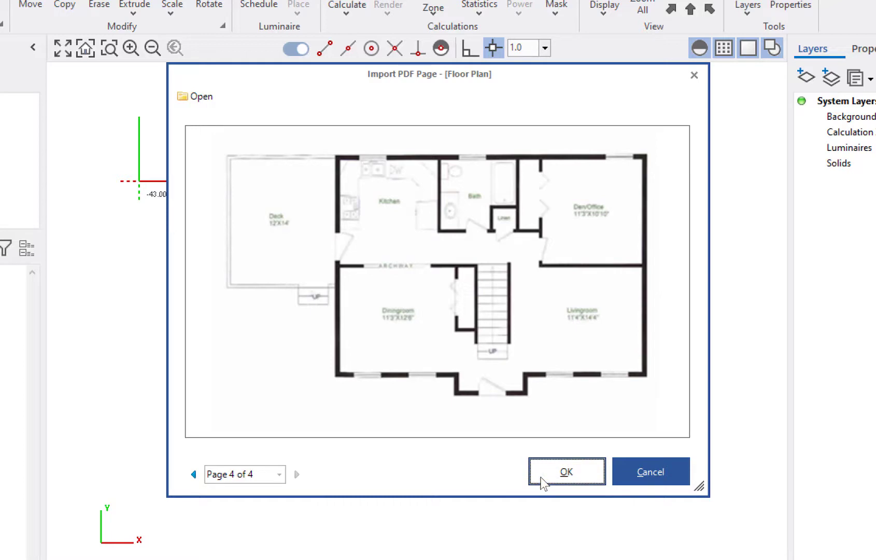
left_click(541, 482)
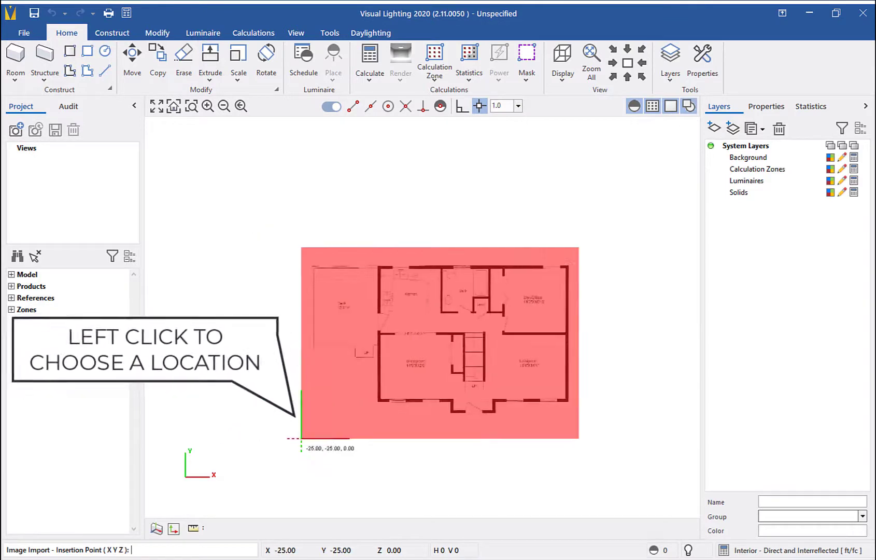
Insert the PDF floor plan at 0,0,0 and zoom to show all of it
type("0,0,0")
key("Return")
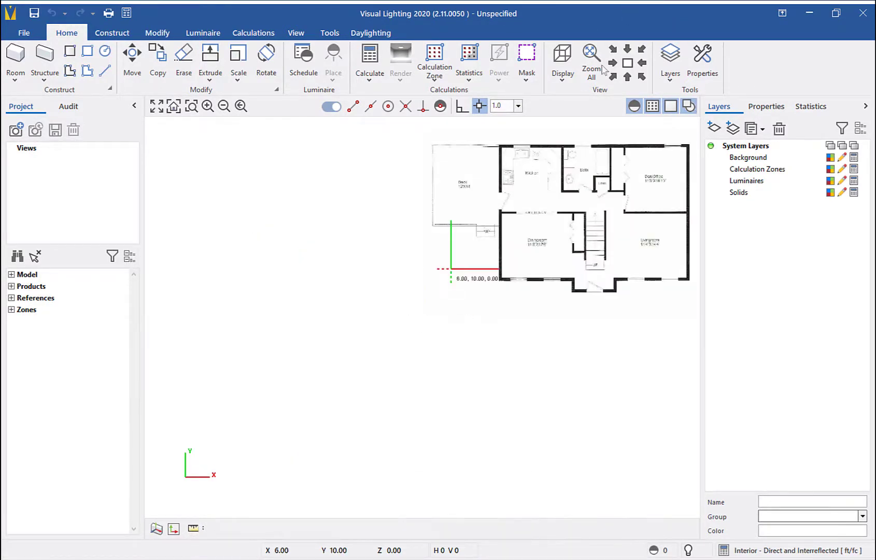
left_click(590, 64)
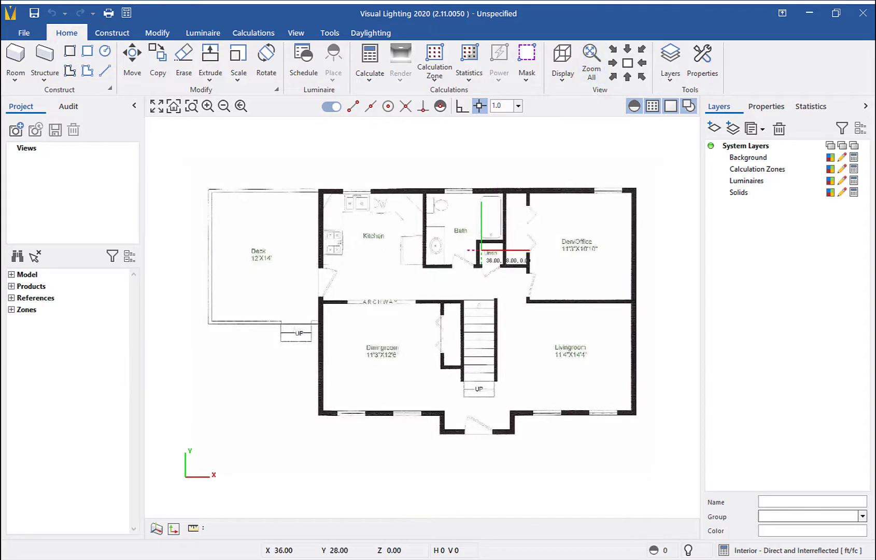